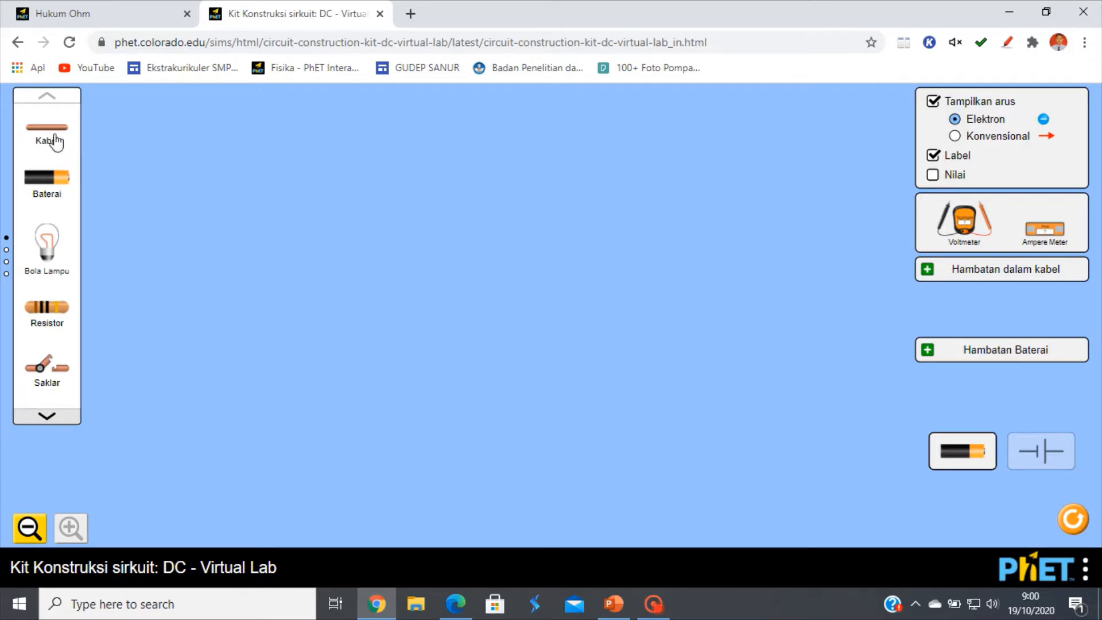
# Step: Place a long horizontal wire in the lower middle of the workspace and attach a battery's positive end to its left end
pyautogui.moveTo(56, 142); pyautogui.dragTo(606, 412)
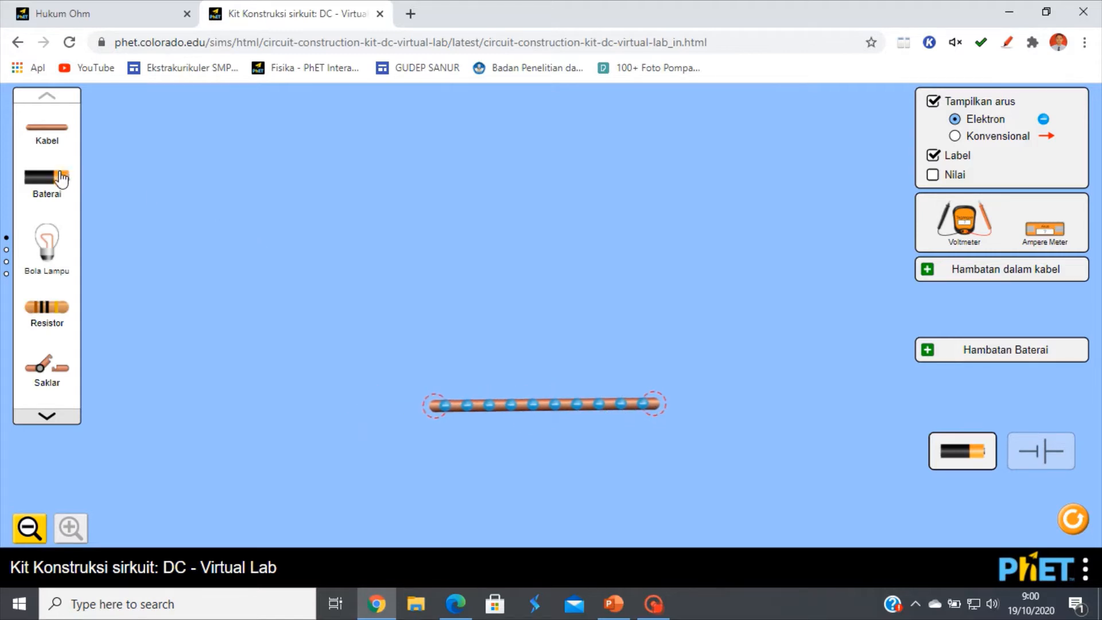
pyautogui.moveTo(62, 179); pyautogui.dragTo(383, 408)
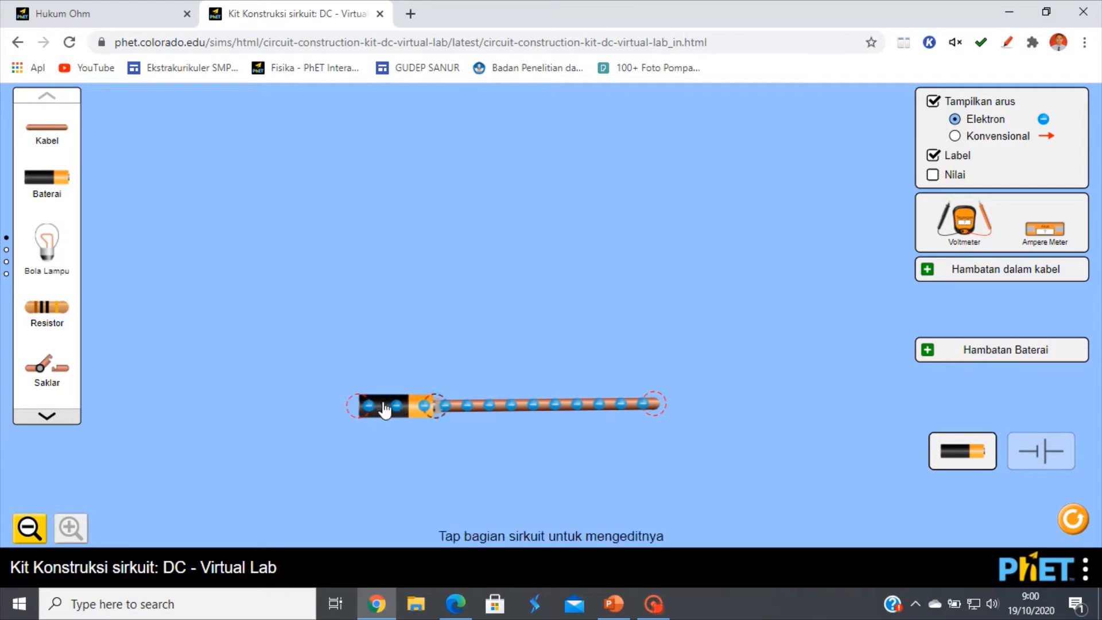
pyautogui.click(384, 409)
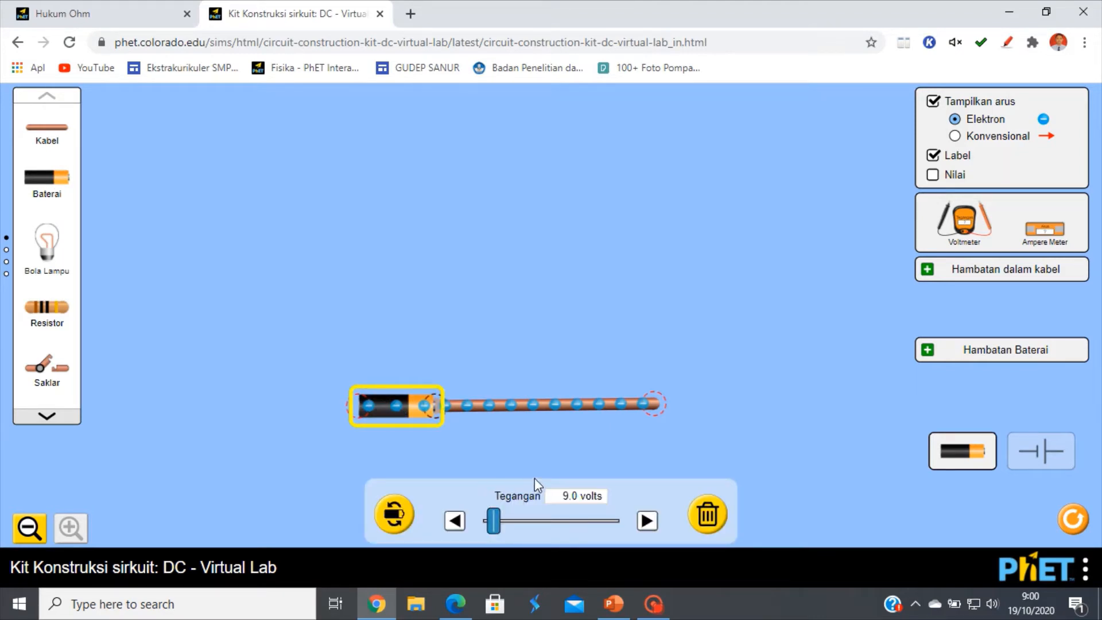
pyautogui.click(545, 467)
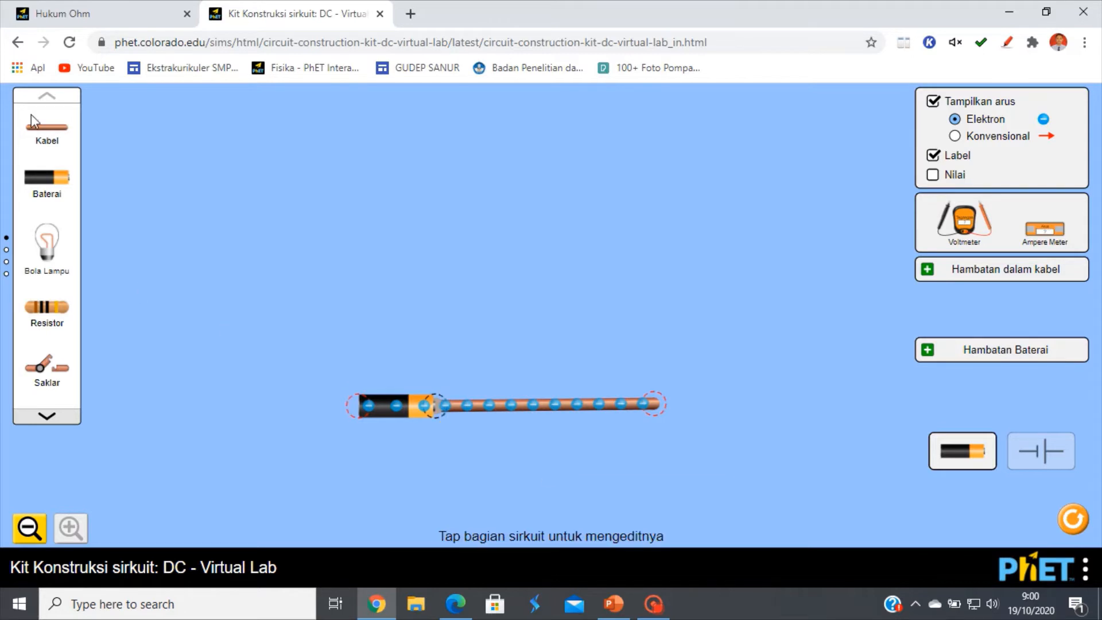
# Step: Build the circuit's left side with a wire from the battery's negative end, a vertical open switch, and a horizontal wire from the switch's upper end
pyautogui.moveTo(31, 120); pyautogui.dragTo(304, 416)
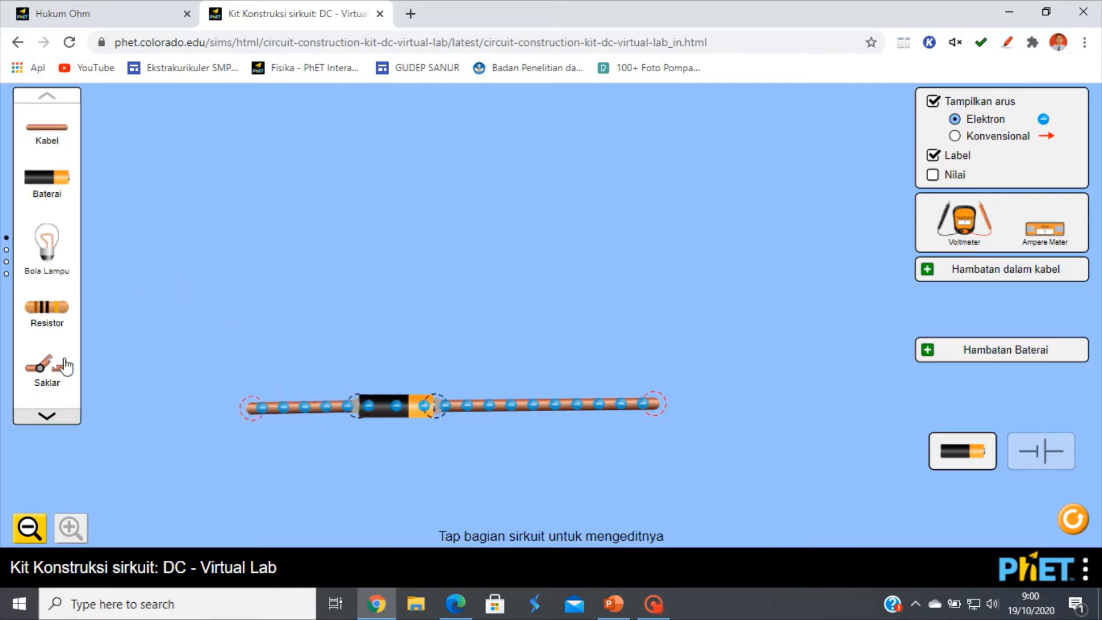
pyautogui.moveTo(52, 367); pyautogui.dragTo(252, 333)
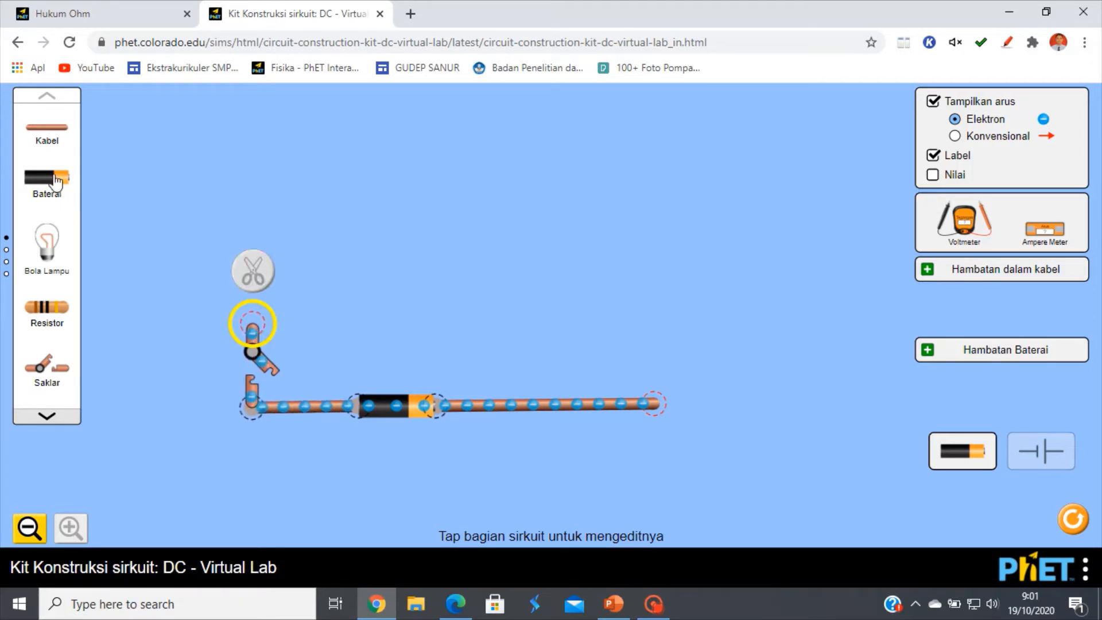
pyautogui.moveTo(57, 133); pyautogui.dragTo(57, 133)
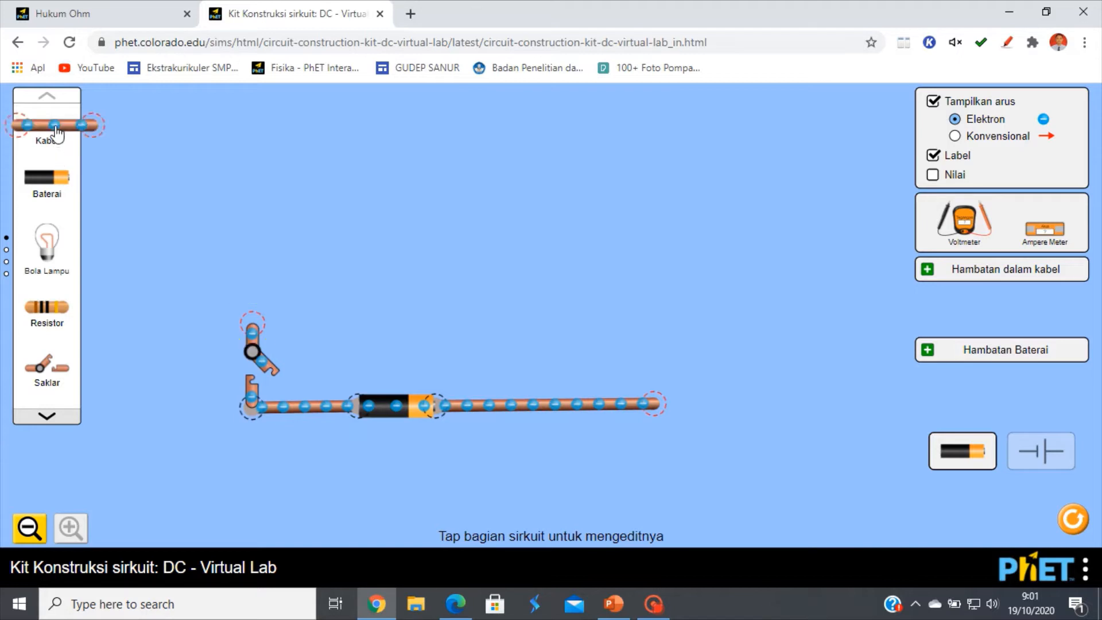
pyautogui.moveTo(132, 160); pyautogui.dragTo(302, 312)
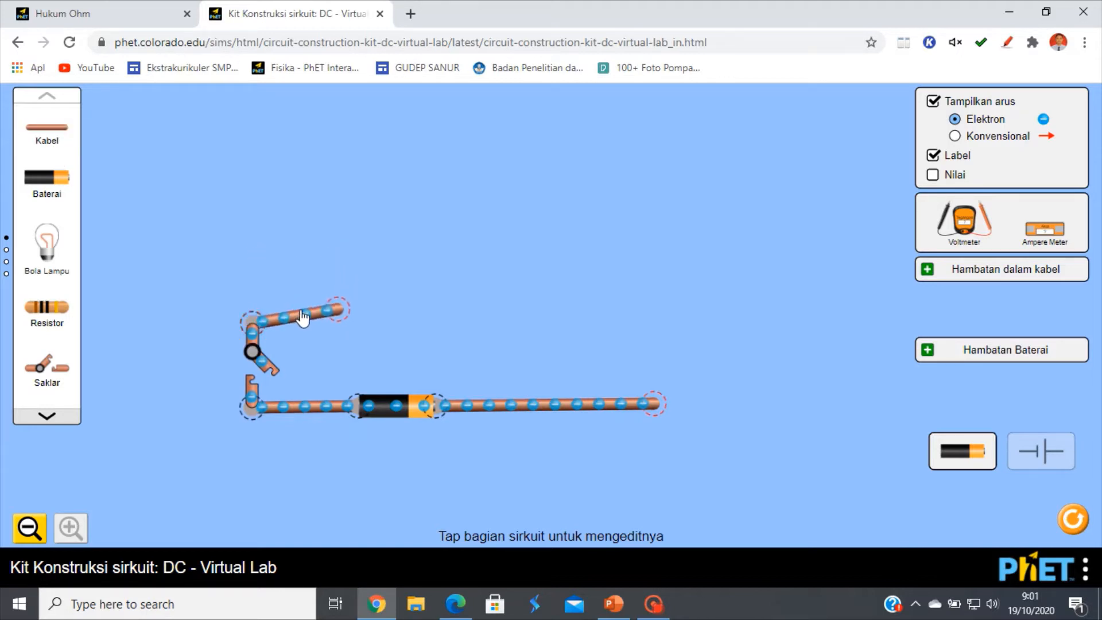
pyautogui.click(339, 322)
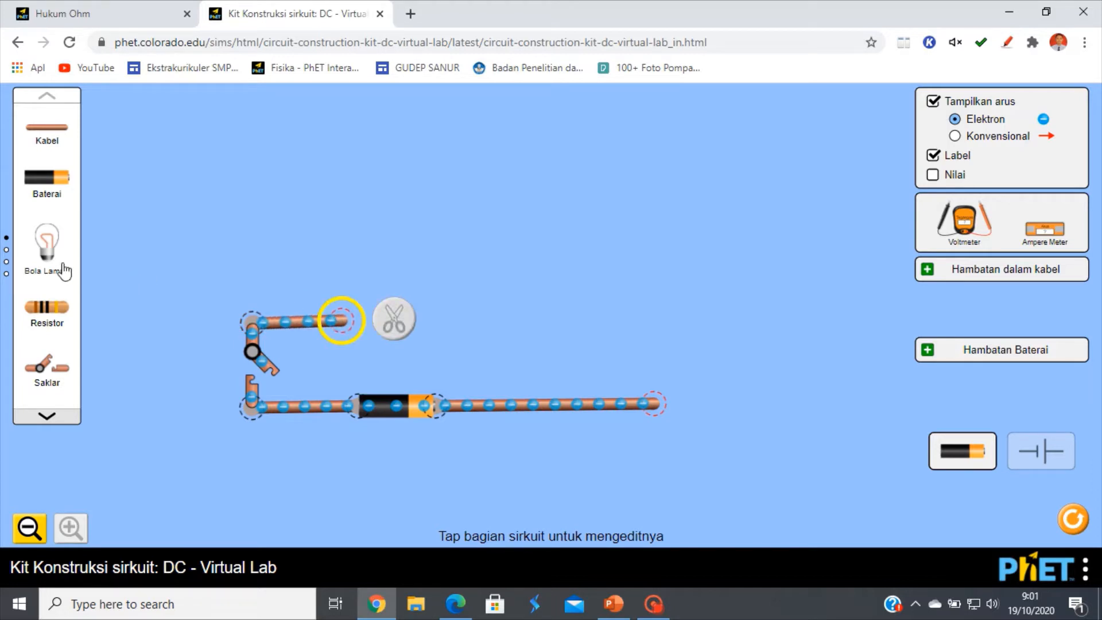
# Step: Attach a light bulb to the free end of the upper wire and check its resistance setting
pyautogui.moveTo(63, 271); pyautogui.dragTo(361, 321)
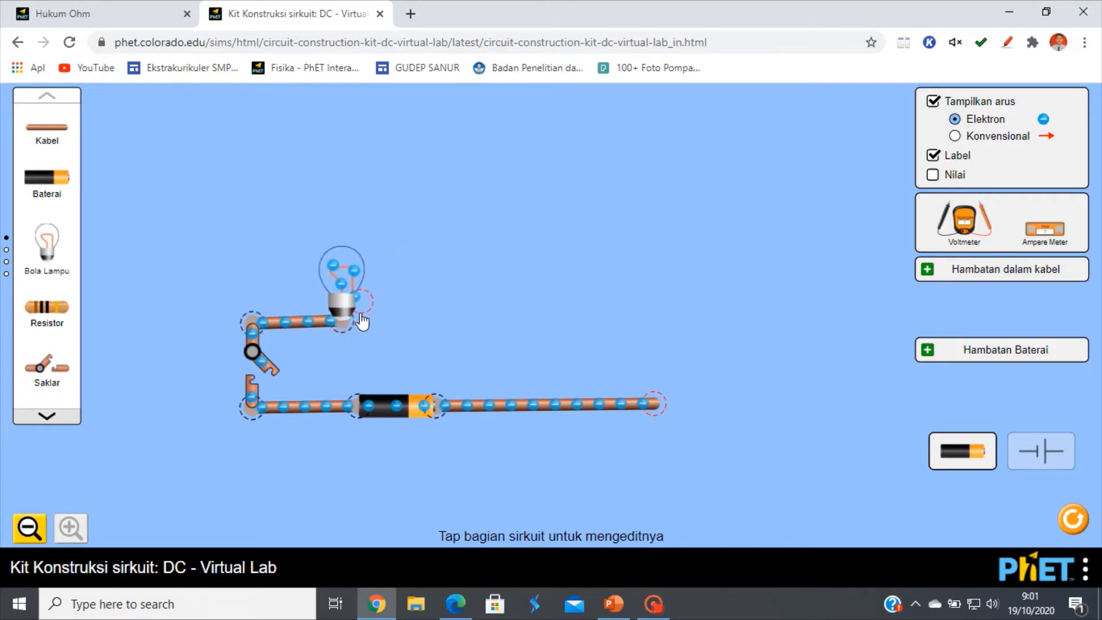
pyautogui.click(356, 317)
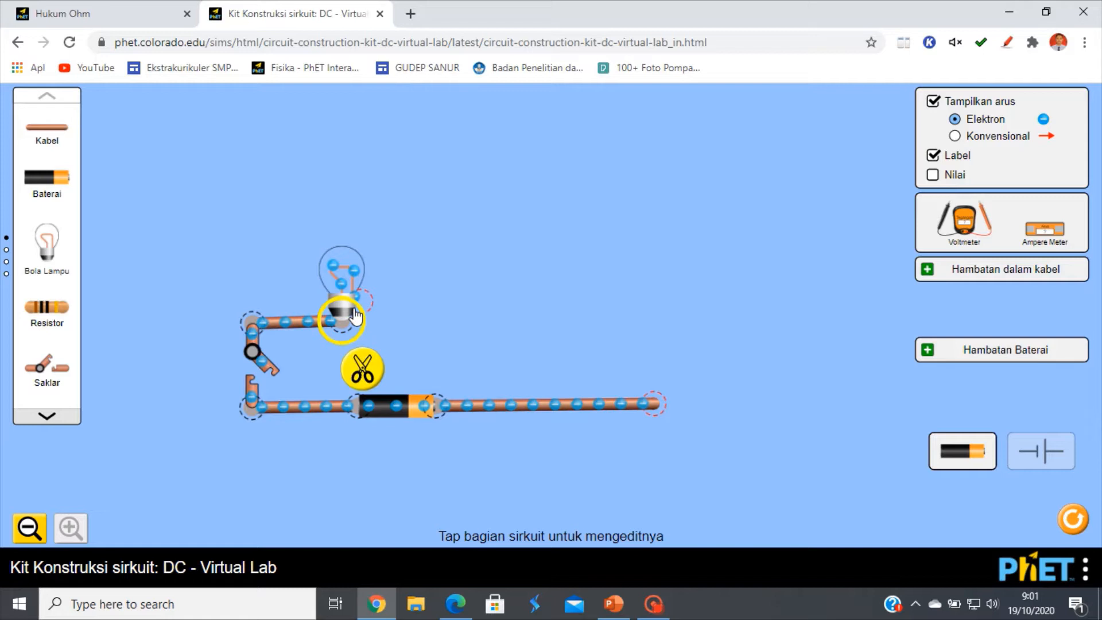
pyautogui.click(351, 294)
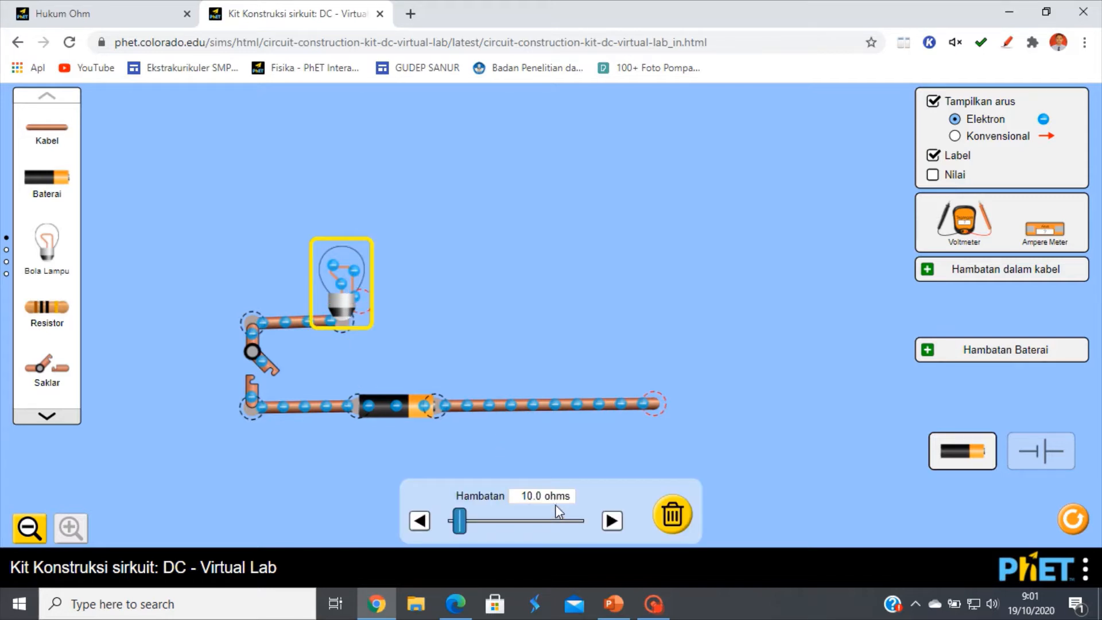
pyautogui.click(443, 319)
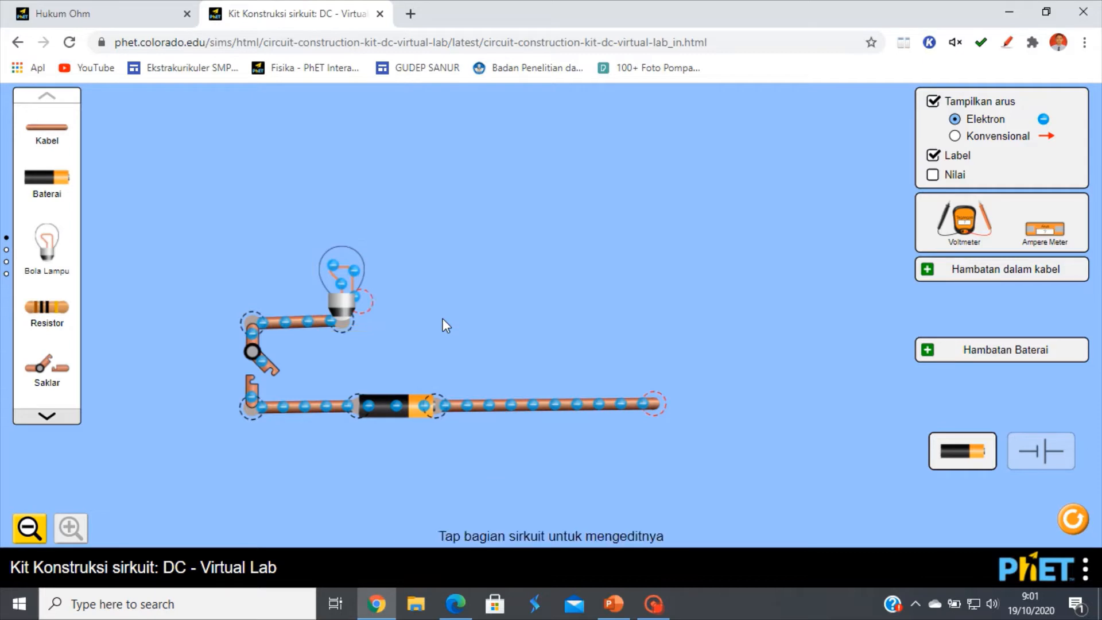
# Step: Add a long horizontal wire from the bulb's free terminal and a vertical wire rising from the lower-right end of the circuit
pyautogui.moveTo(59, 134); pyautogui.dragTo(417, 307)
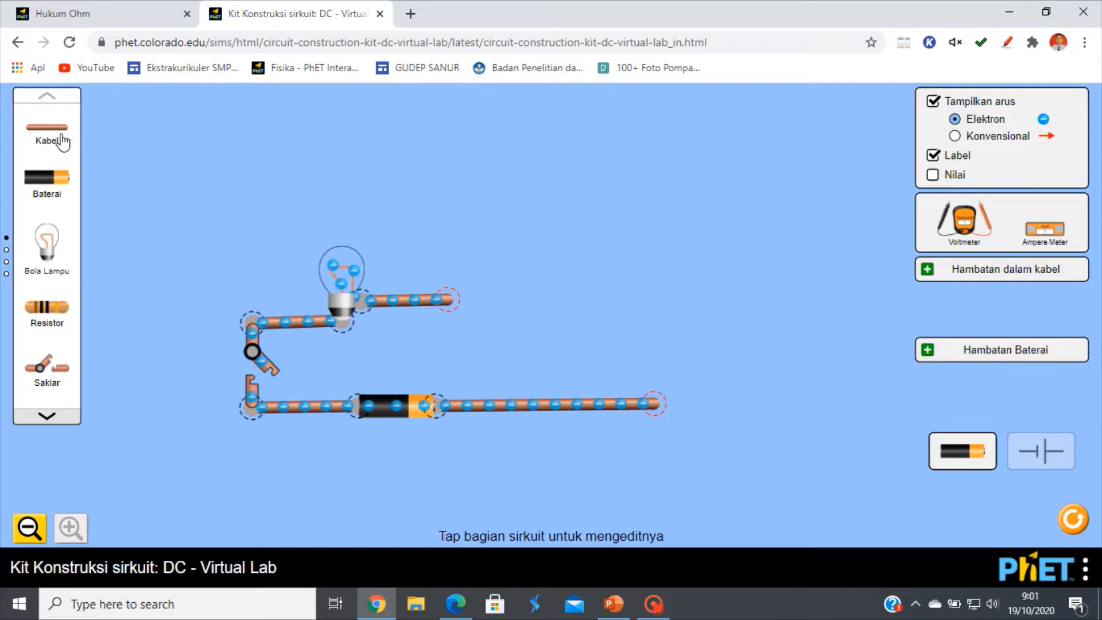
pyautogui.moveTo(133, 144); pyautogui.dragTo(667, 330)
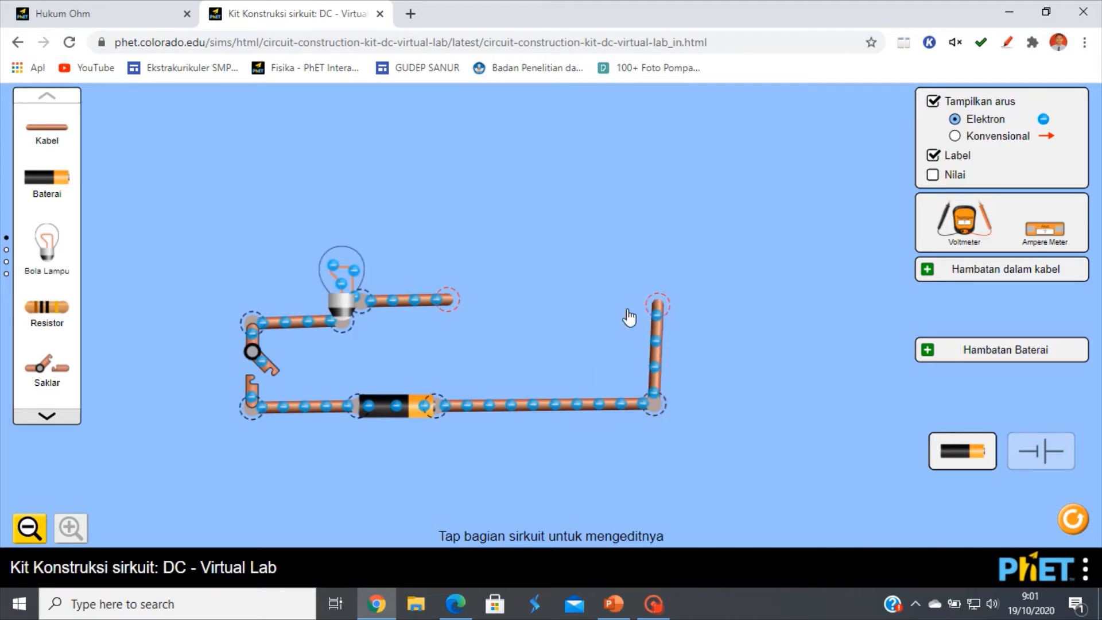
pyautogui.moveTo(459, 310); pyautogui.dragTo(601, 312)
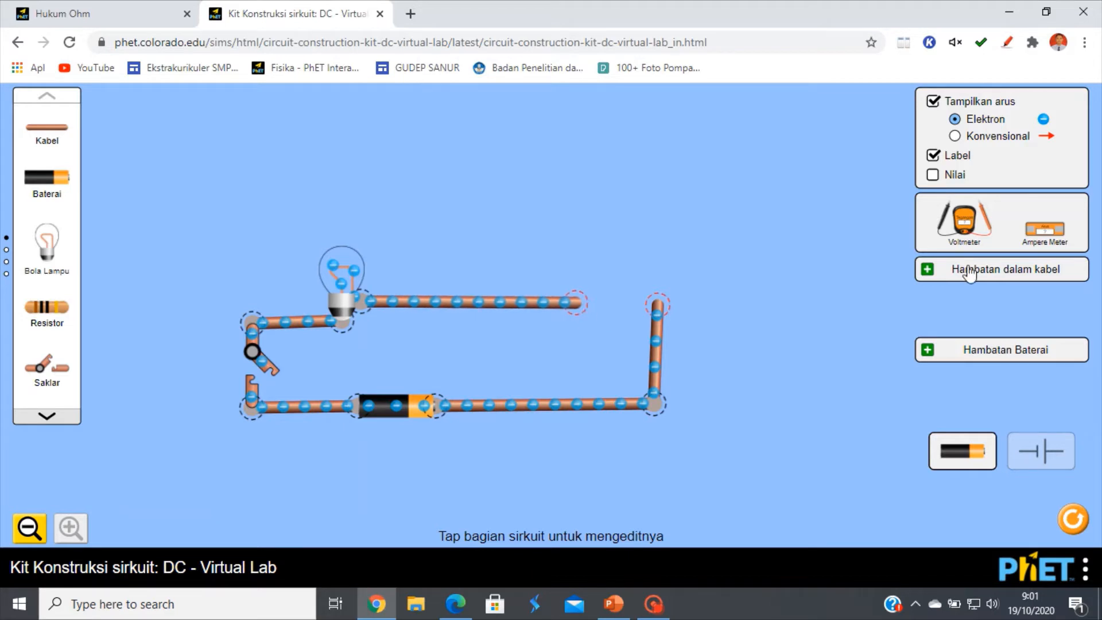
# Step: Connect an ammeter across the upper-right gap to complete the loop, and place the voltmeter probes on either side of the battery
pyautogui.moveTo(1040, 238); pyautogui.dragTo(664, 319)
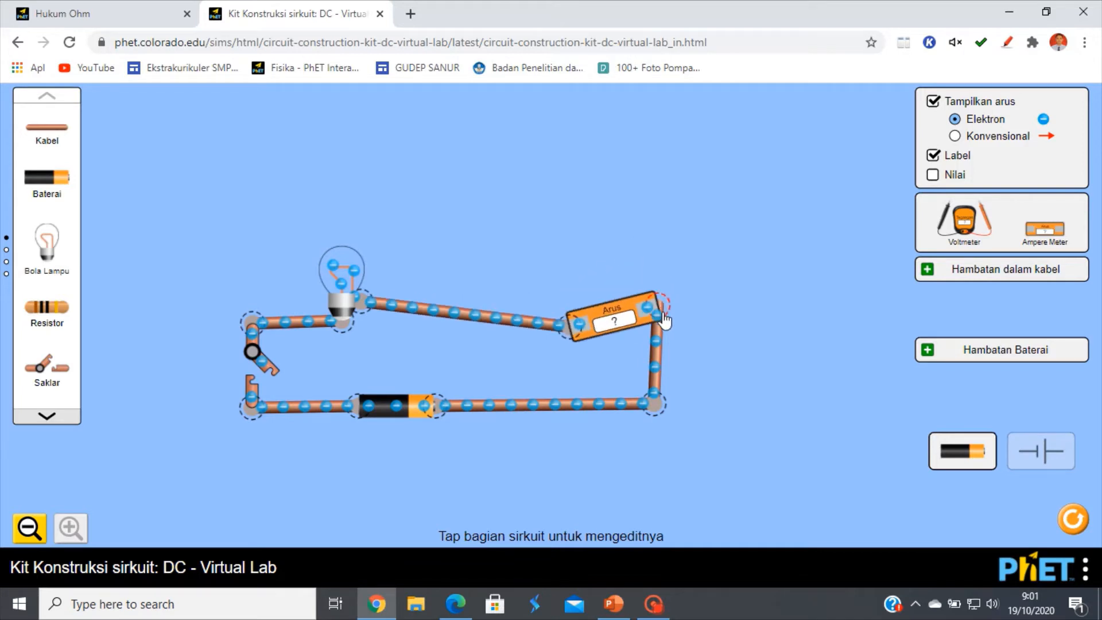
pyautogui.moveTo(590, 331); pyautogui.dragTo(589, 303)
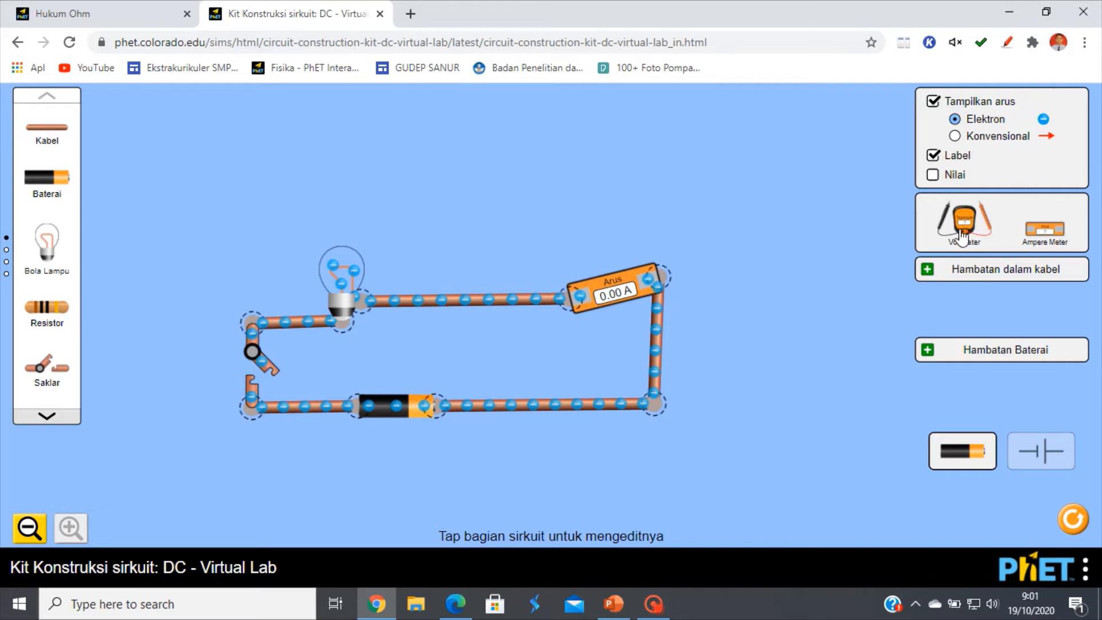
pyautogui.moveTo(963, 236); pyautogui.dragTo(403, 493)
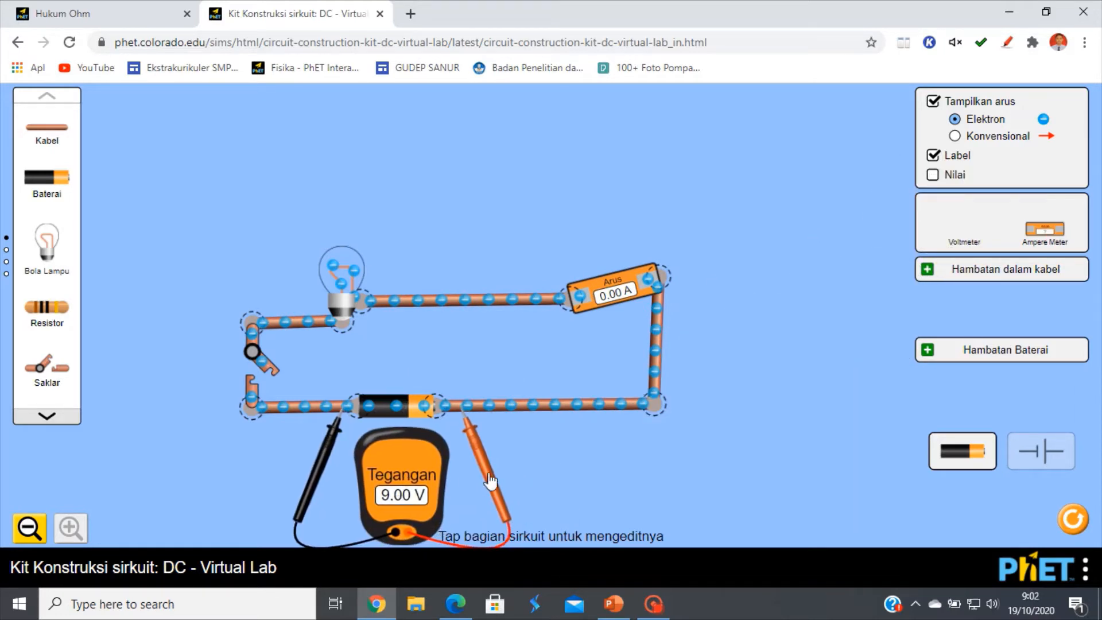
pyautogui.moveTo(489, 481); pyautogui.dragTo(473, 479)
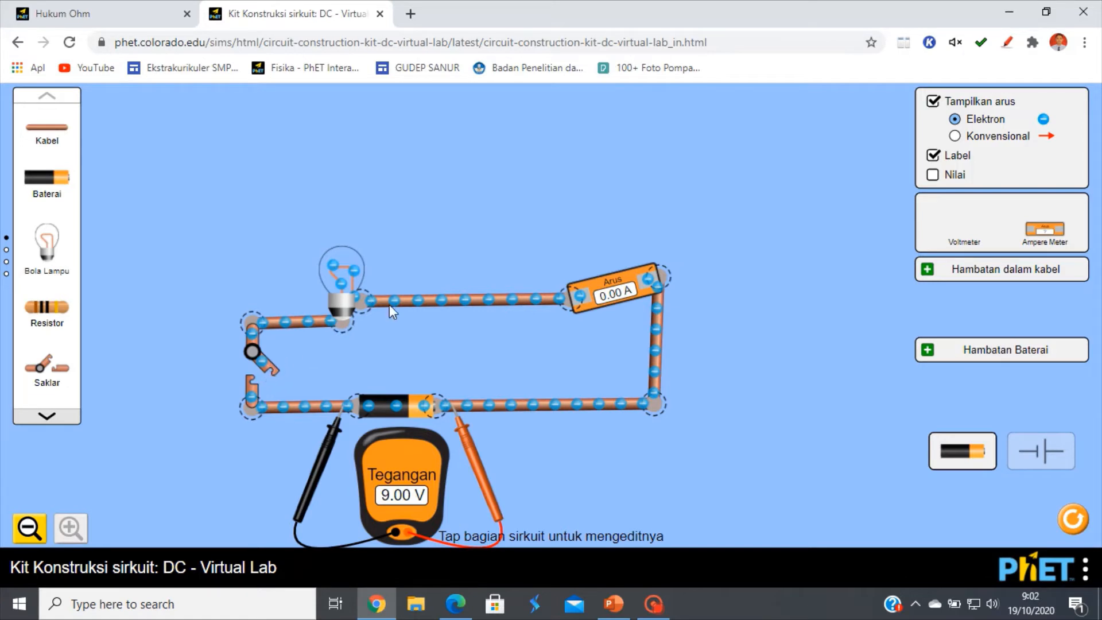
# Step: Enlarge the circuit by moving its upper side up and the switch outward, and raise the battery and lower-right corner
pyautogui.moveTo(432, 313); pyautogui.dragTo(436, 261)
pyautogui.moveTo(260, 335); pyautogui.dragTo(244, 262)
pyautogui.moveTo(234, 343); pyautogui.dragTo(203, 392)
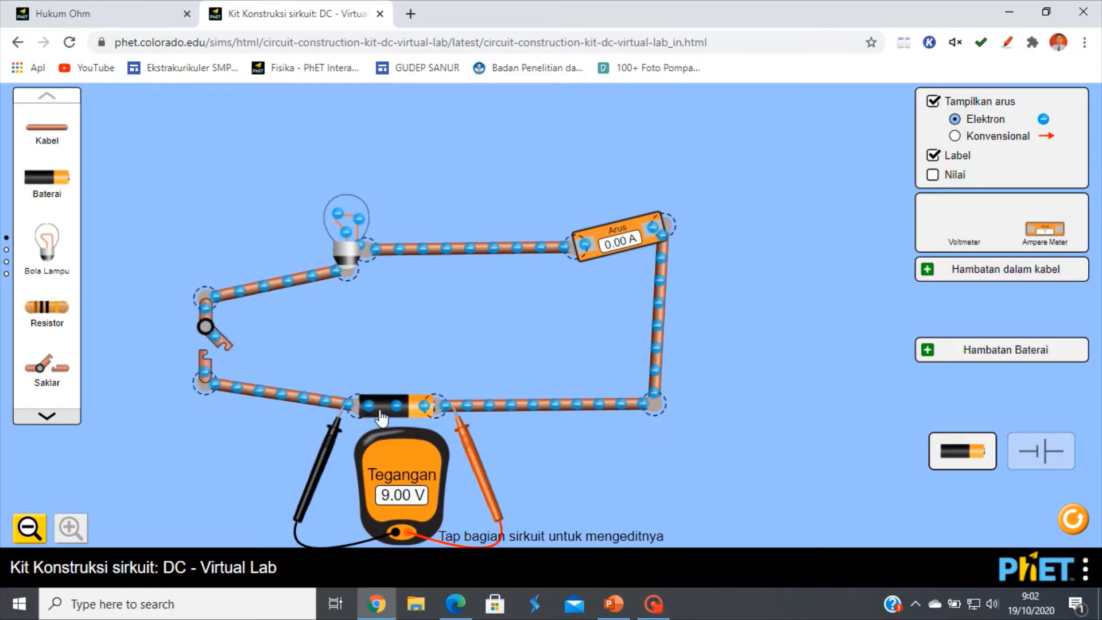
pyautogui.moveTo(381, 419); pyautogui.dragTo(396, 368)
pyautogui.moveTo(658, 416); pyautogui.dragTo(666, 392)
# Step: Reposition both voltmeter probes onto the raised battery's terminals and move the meter body closer beneath it
pyautogui.moveTo(494, 479); pyautogui.dragTo(489, 447)
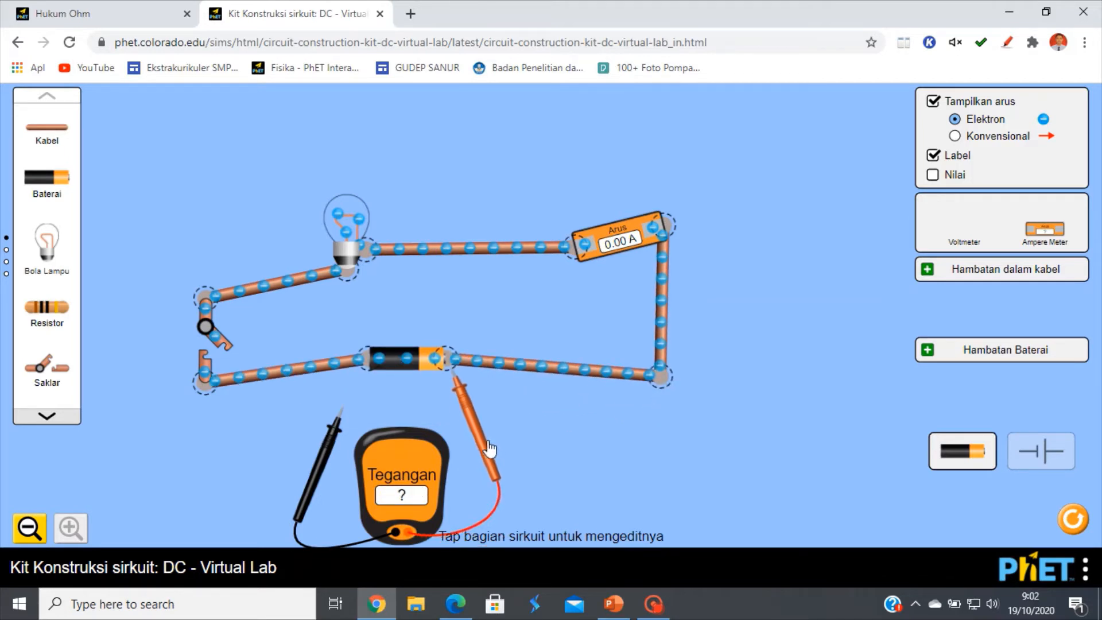
pyautogui.moveTo(323, 477); pyautogui.dragTo(348, 434)
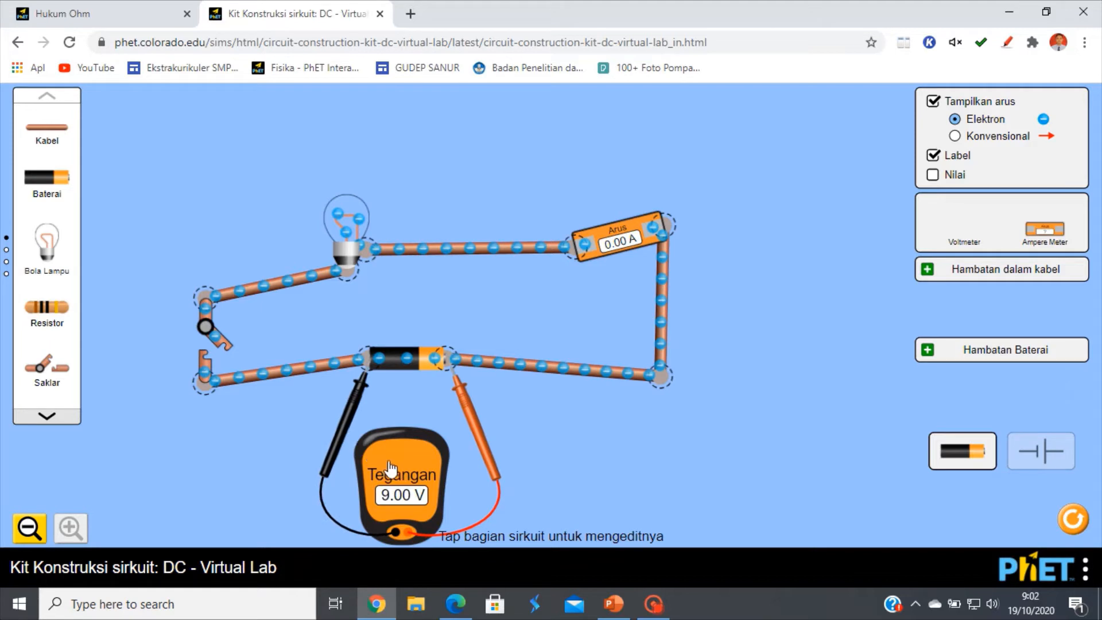
pyautogui.moveTo(390, 470); pyautogui.dragTo(393, 455)
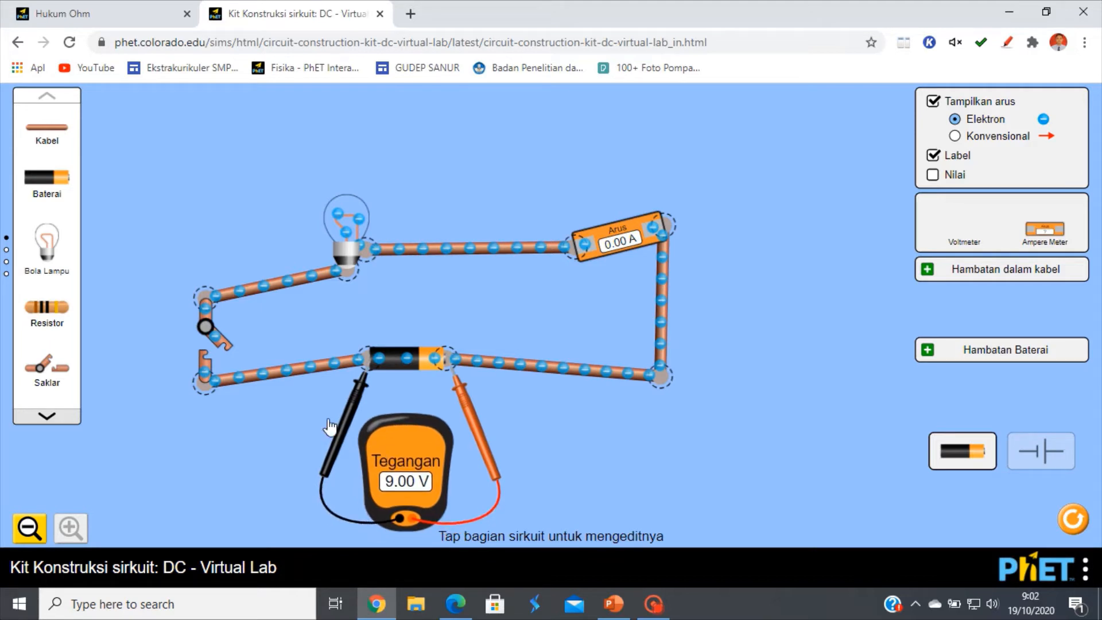
# Step: Close the switch and display the current as conventional flow
pyautogui.click(220, 353)
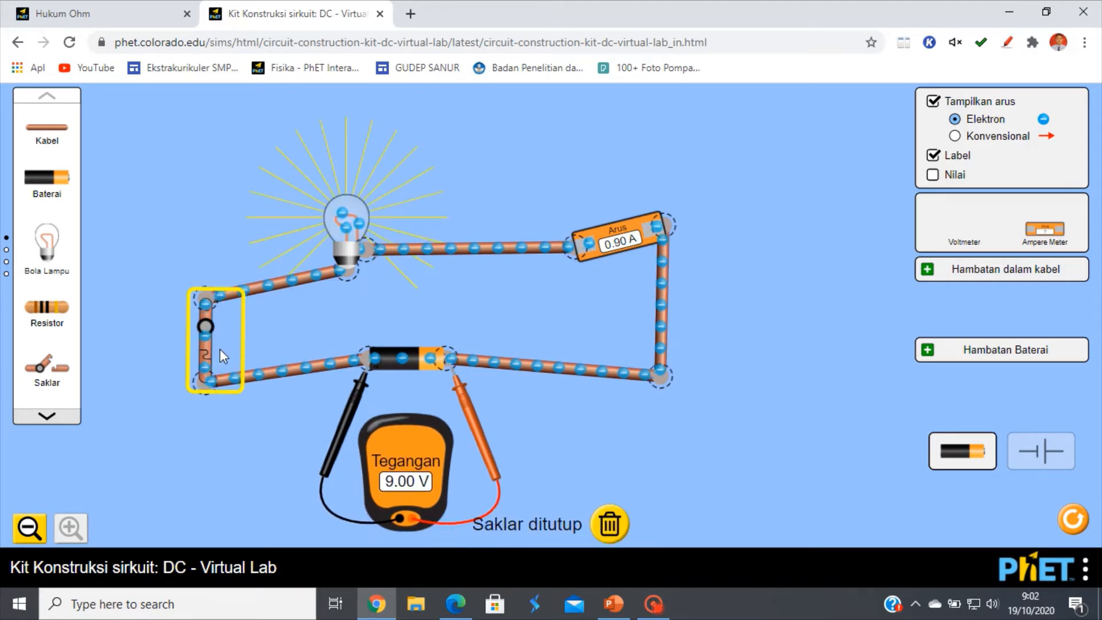
pyautogui.click(955, 138)
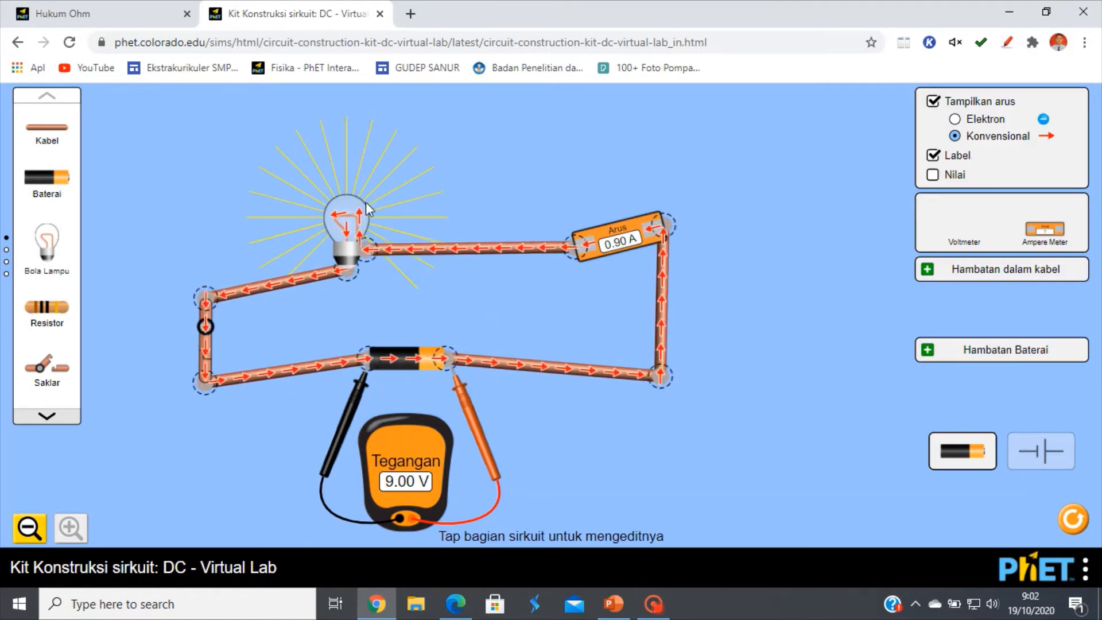
# Step: Check the resistance setting of the lit bulb
pyautogui.click(350, 248)
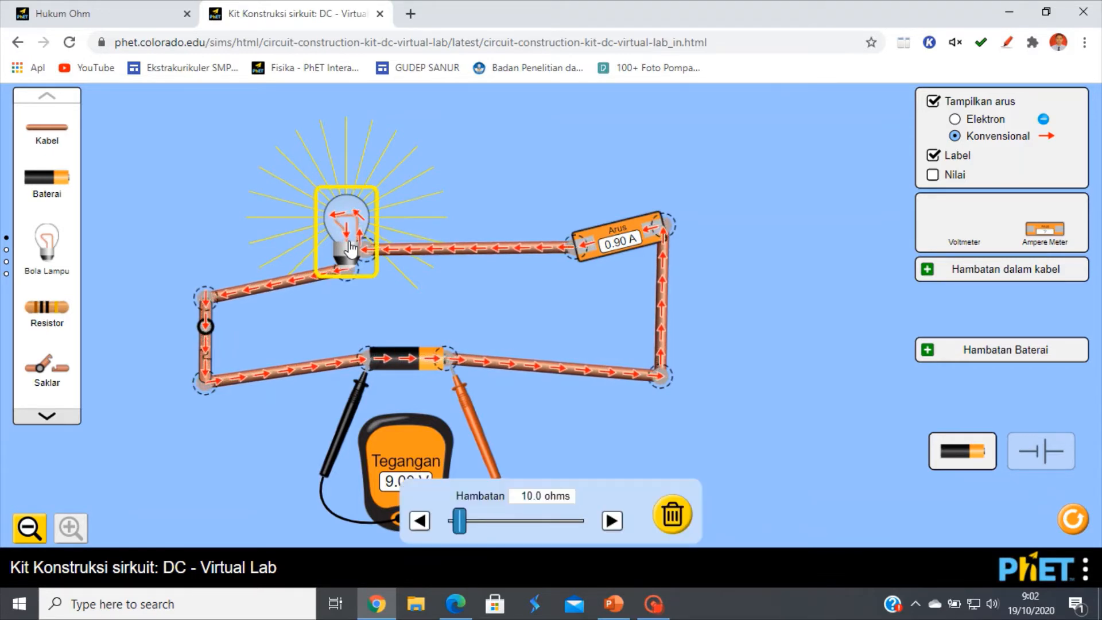
pyautogui.click(452, 202)
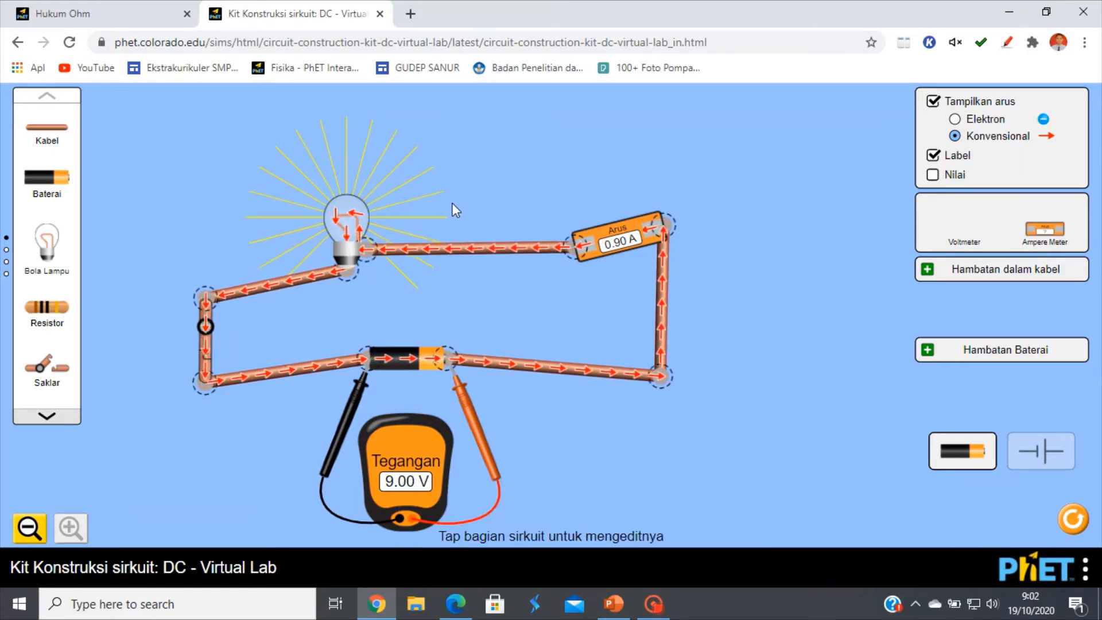
# Step: Set the battery's voltage to 12.0 volts
pyautogui.click(427, 372)
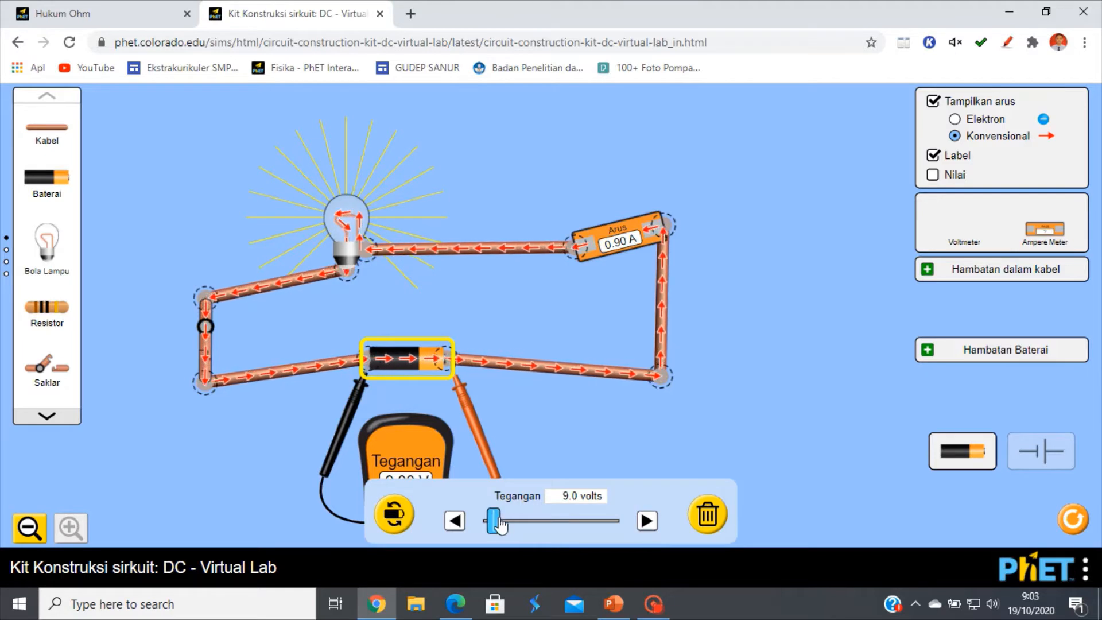
pyautogui.moveTo(499, 525); pyautogui.dragTo(499, 525)
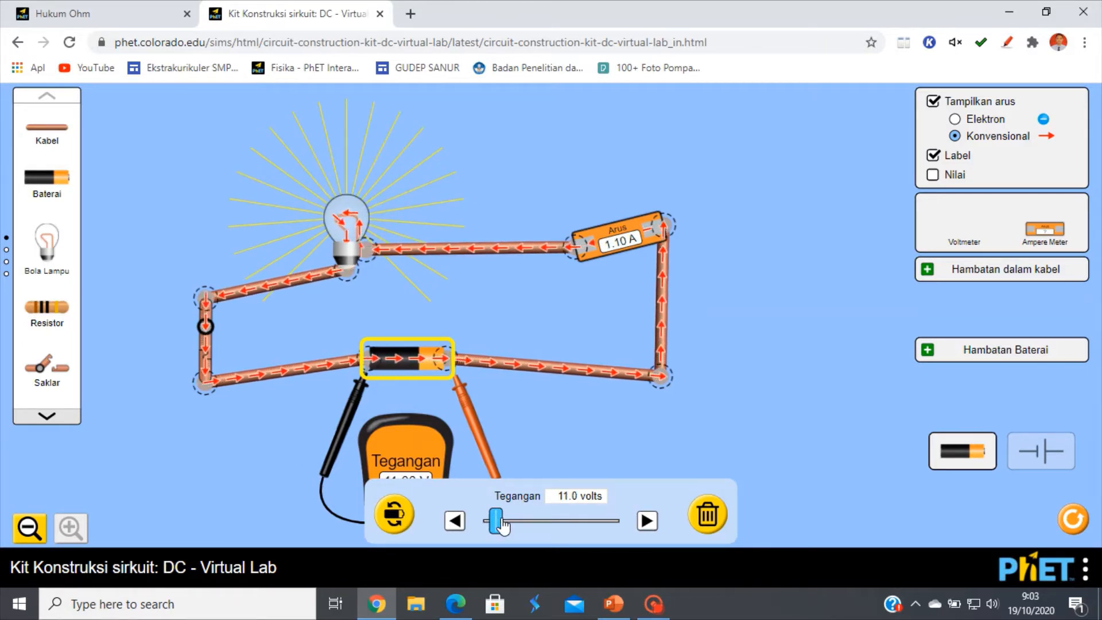
pyautogui.click(646, 520)
pyautogui.click(647, 521)
pyautogui.click(646, 521)
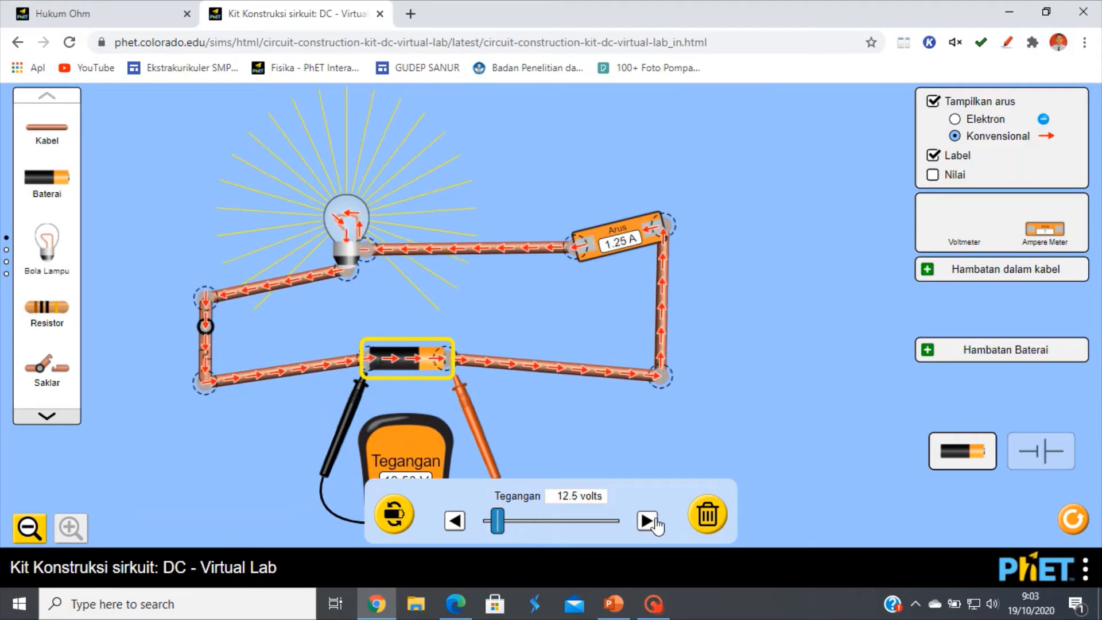
pyautogui.moveTo(492, 526); pyautogui.dragTo(491, 527)
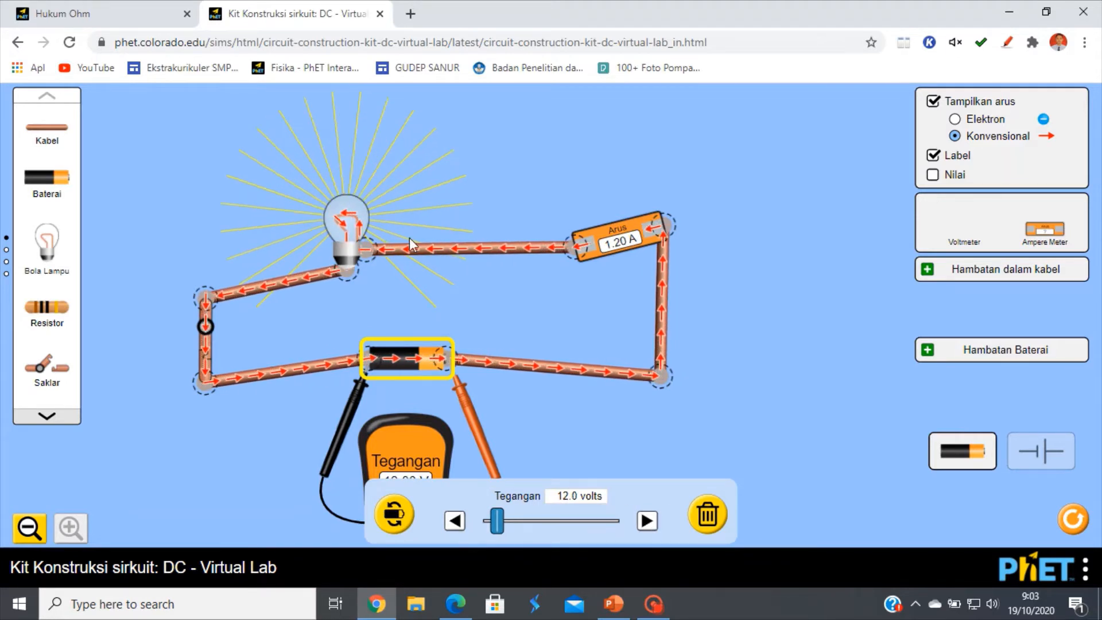
# Step: Review the bulb's resistance setting and raise the battery's voltage to 12.5 volts
pyautogui.click(360, 234)
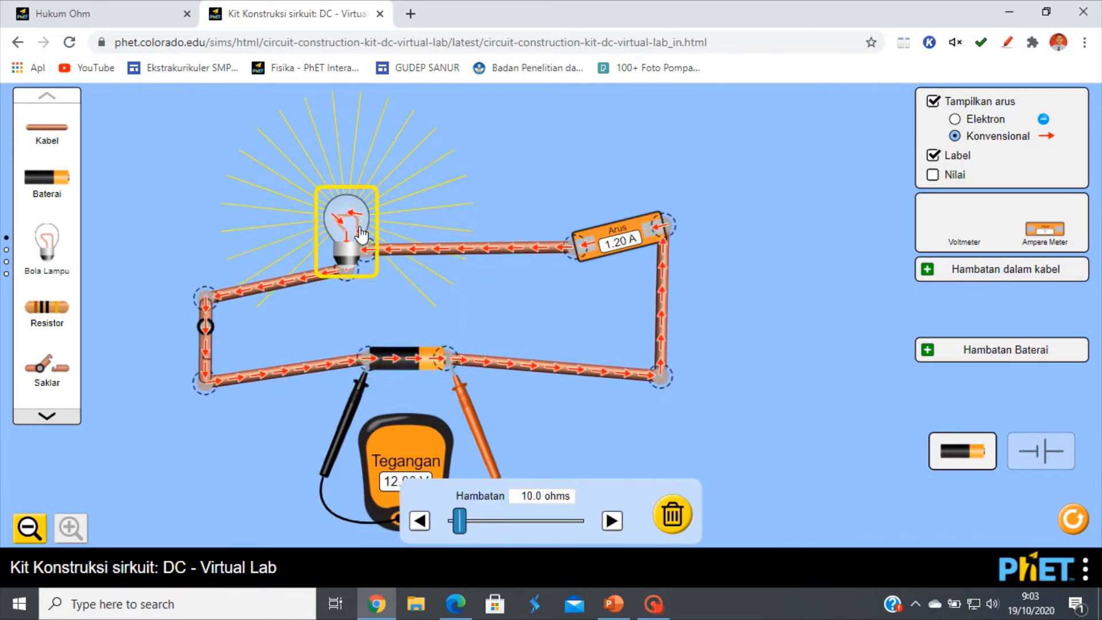
pyautogui.click(405, 367)
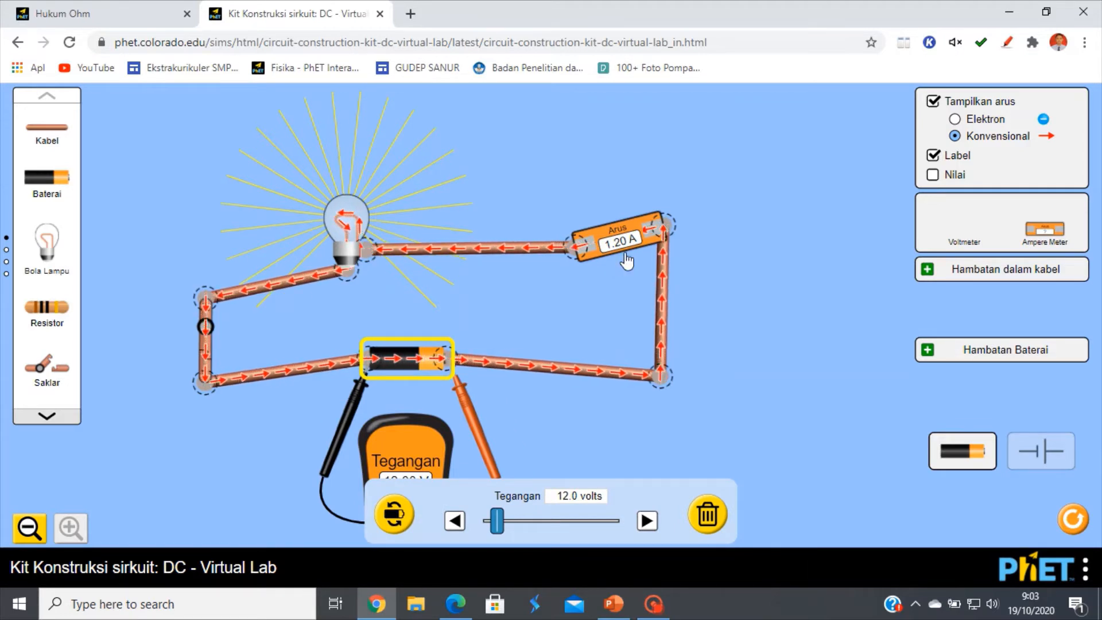
pyautogui.click(646, 520)
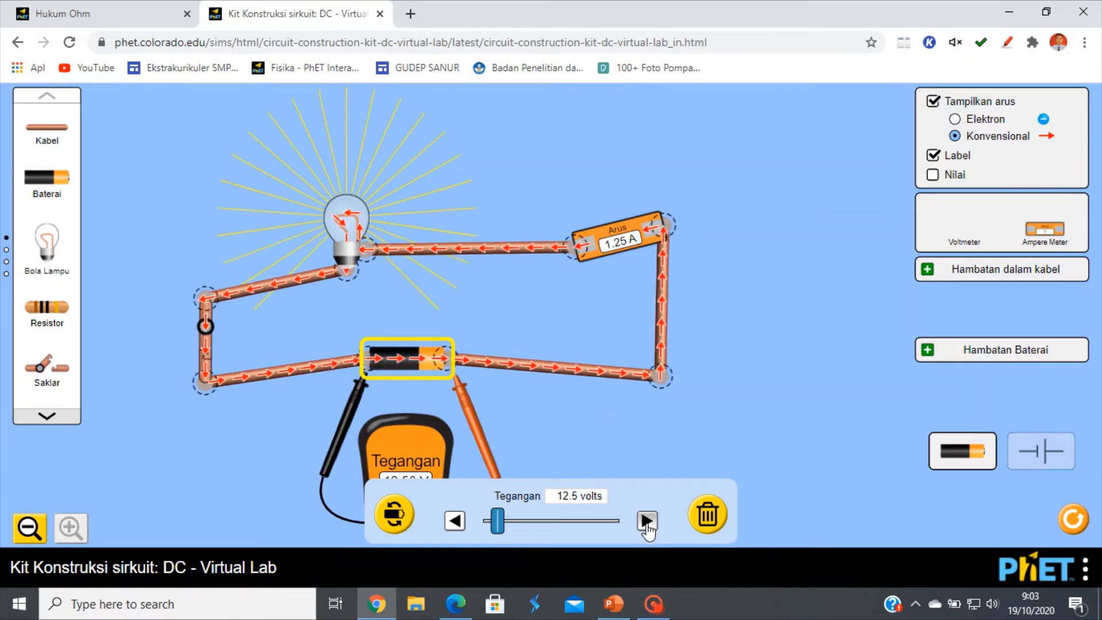
# Step: Raise the battery's voltage to 15.0 volts and deselect the battery
pyautogui.click(646, 520)
pyautogui.click(646, 520)
pyautogui.click(646, 520)
pyautogui.click(646, 520)
pyautogui.click(646, 521)
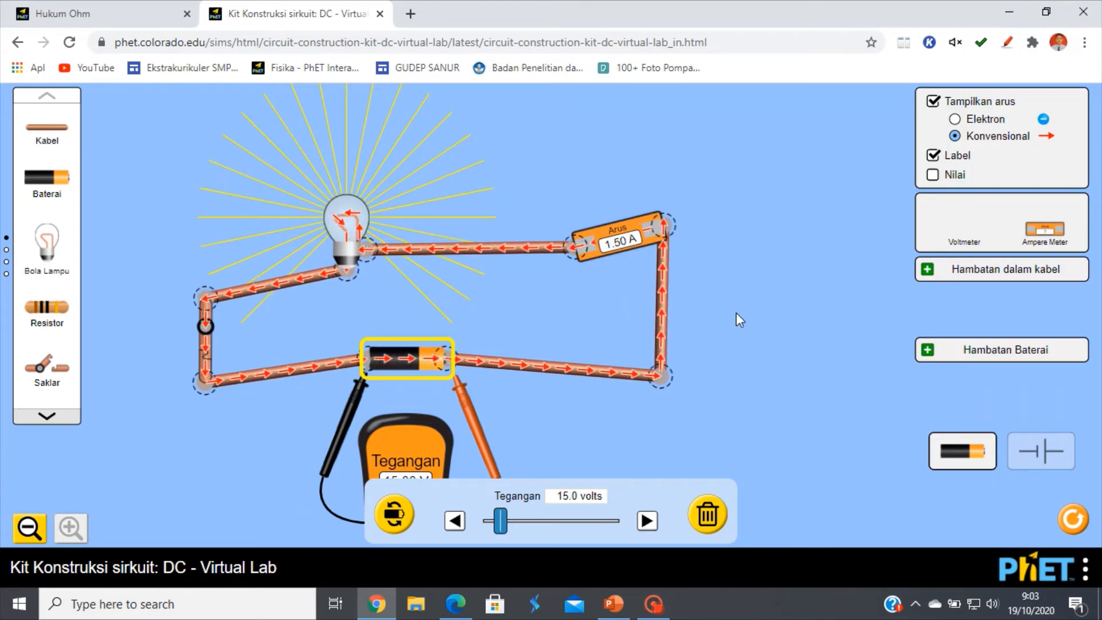
pyautogui.click(797, 379)
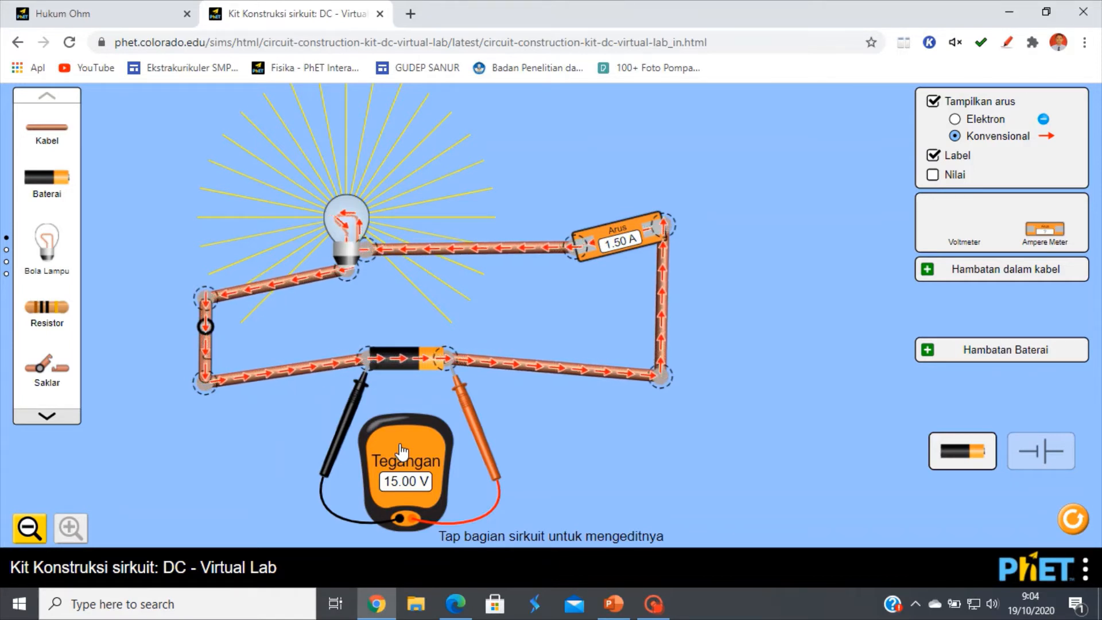
# Step: Lower the battery's voltage to 9.0 volts
pyautogui.click(415, 379)
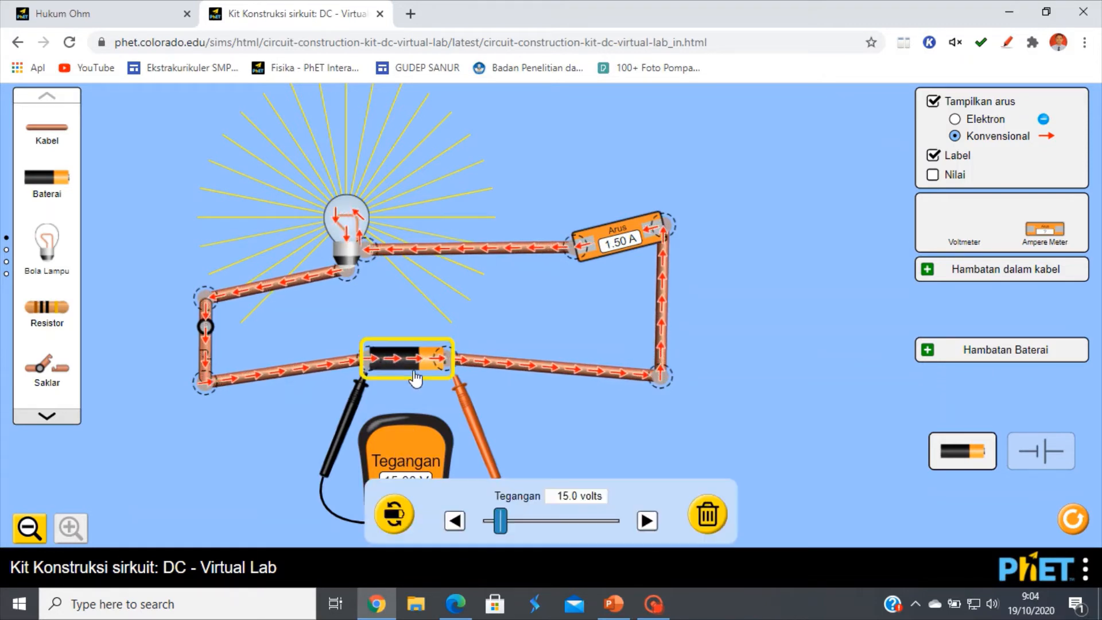
pyautogui.click(448, 527)
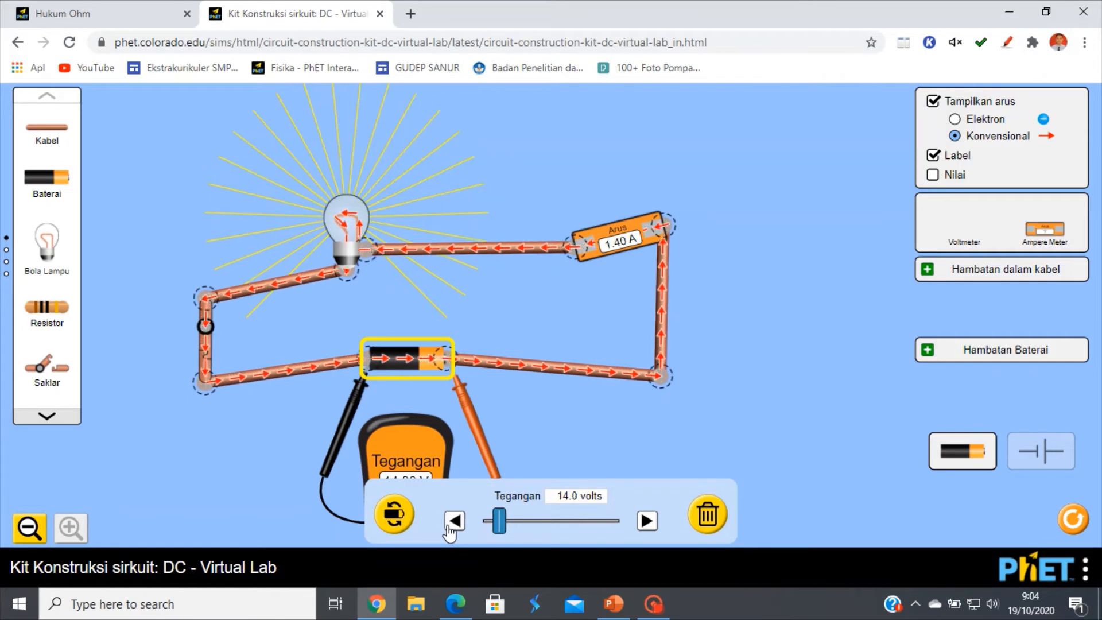
pyautogui.click(453, 521)
pyautogui.click(453, 521)
pyautogui.click(454, 521)
pyautogui.click(453, 521)
pyautogui.click(453, 521)
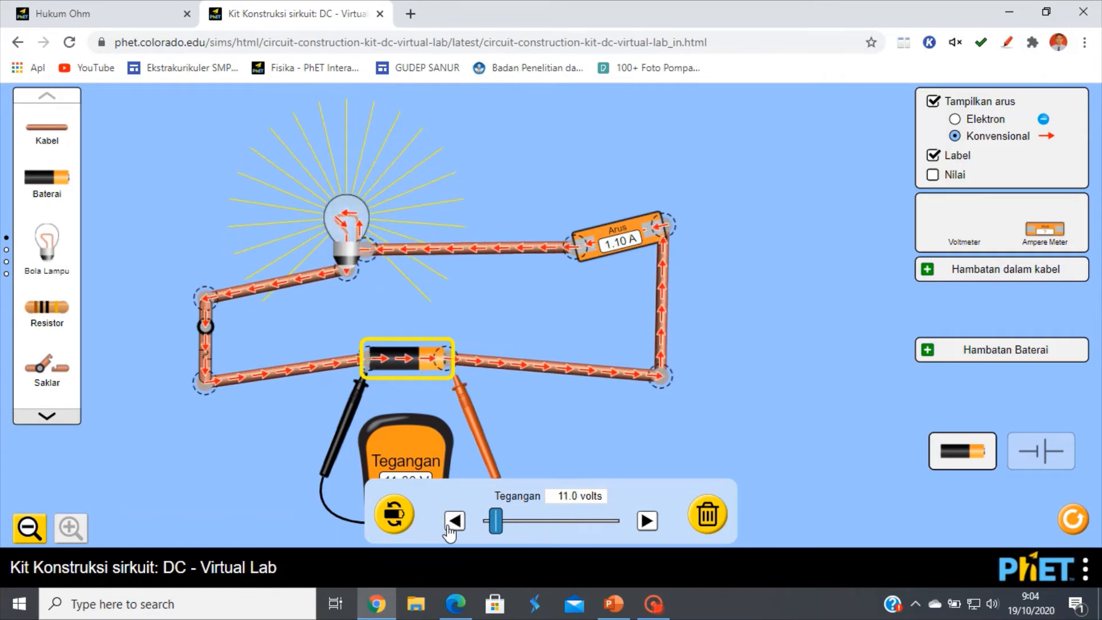
pyautogui.click(454, 521)
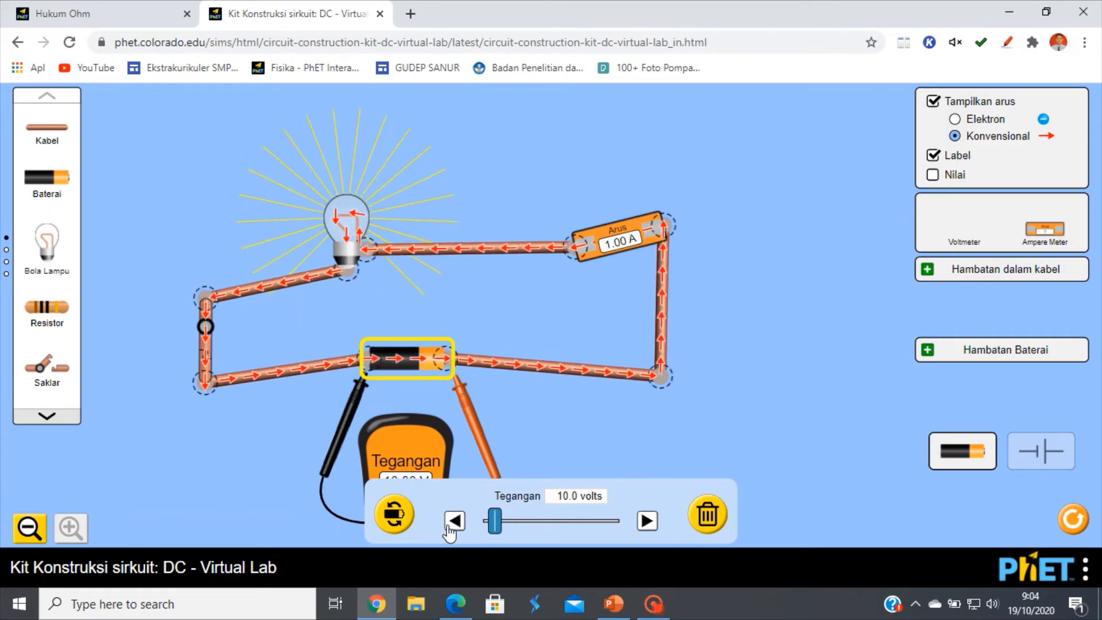
pyautogui.click(453, 521)
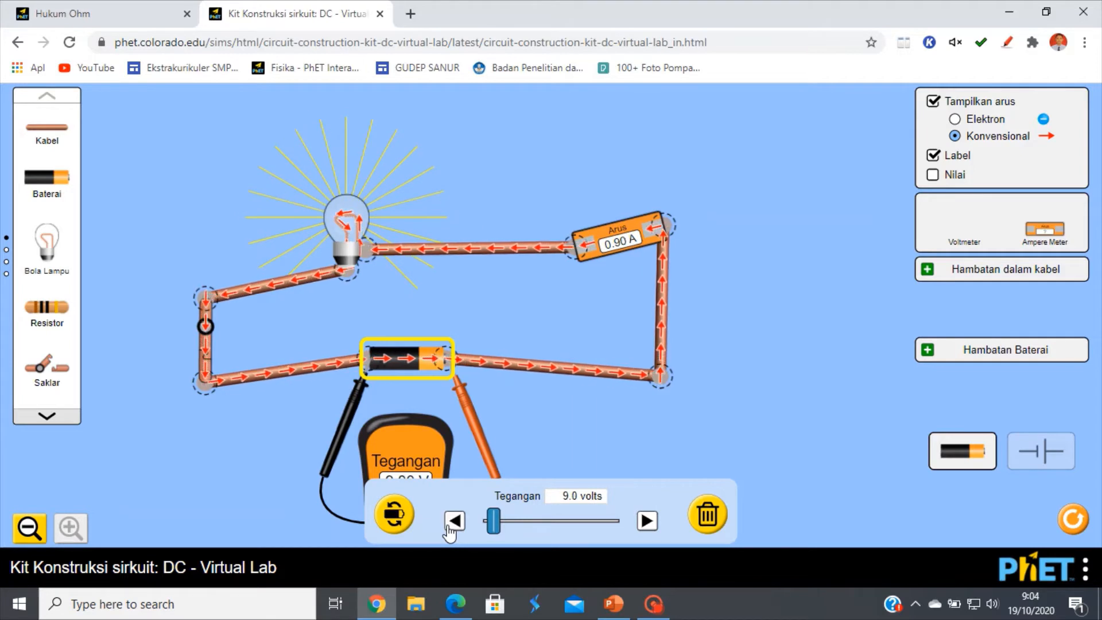
# Step: Lower the bulb's resistance to 2.0 ohms and bring it up to 3.0 ohms
pyautogui.click(346, 230)
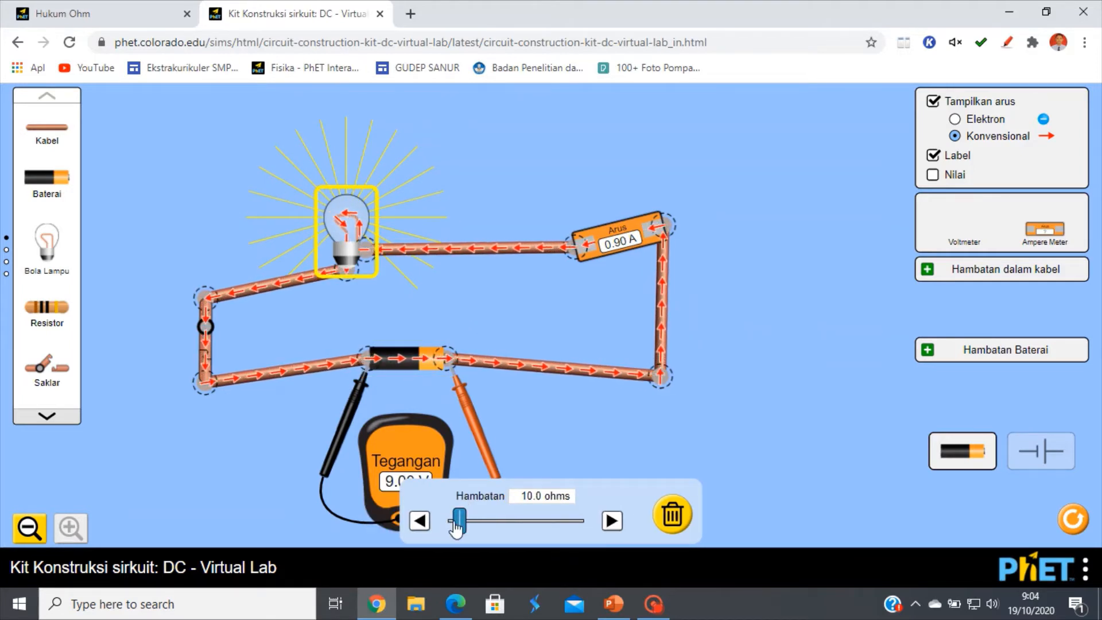
pyautogui.moveTo(459, 525); pyautogui.dragTo(451, 527)
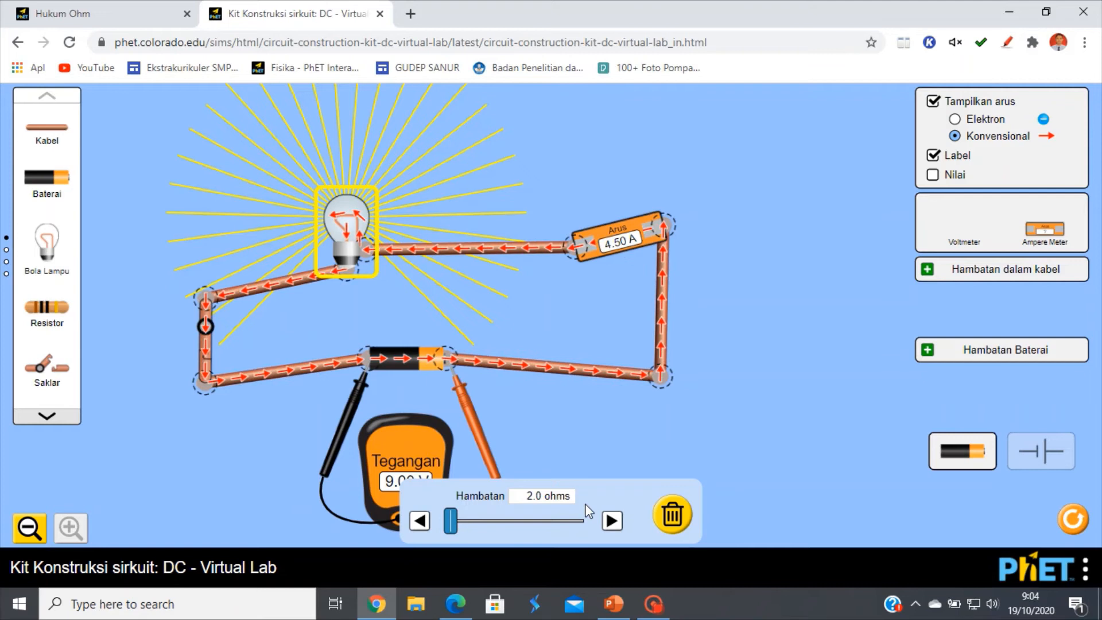
pyautogui.click(609, 521)
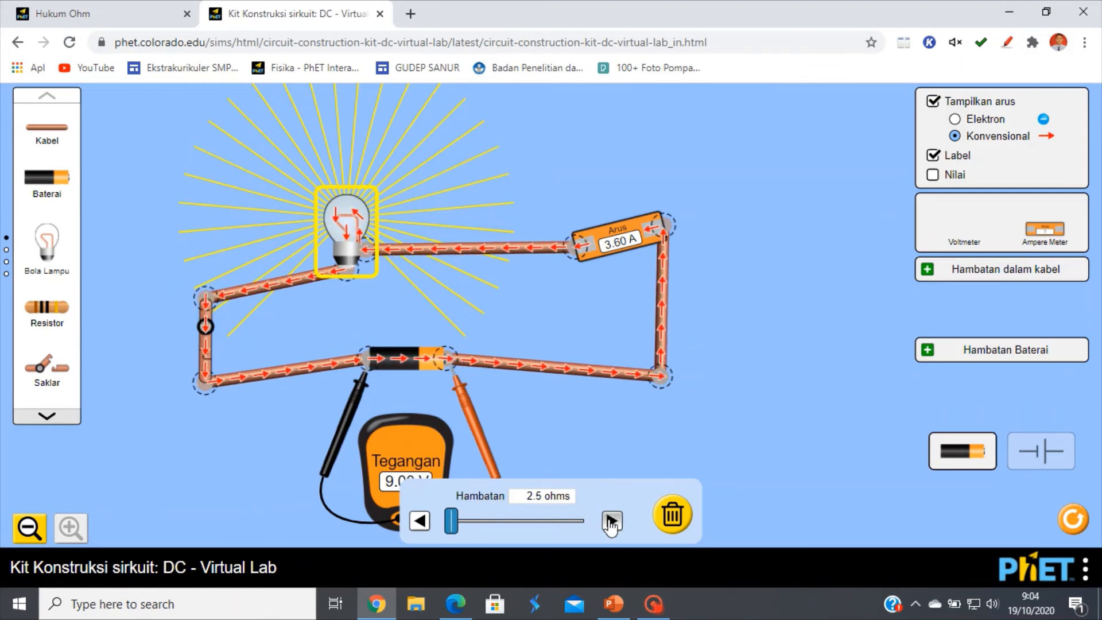
pyautogui.click(611, 521)
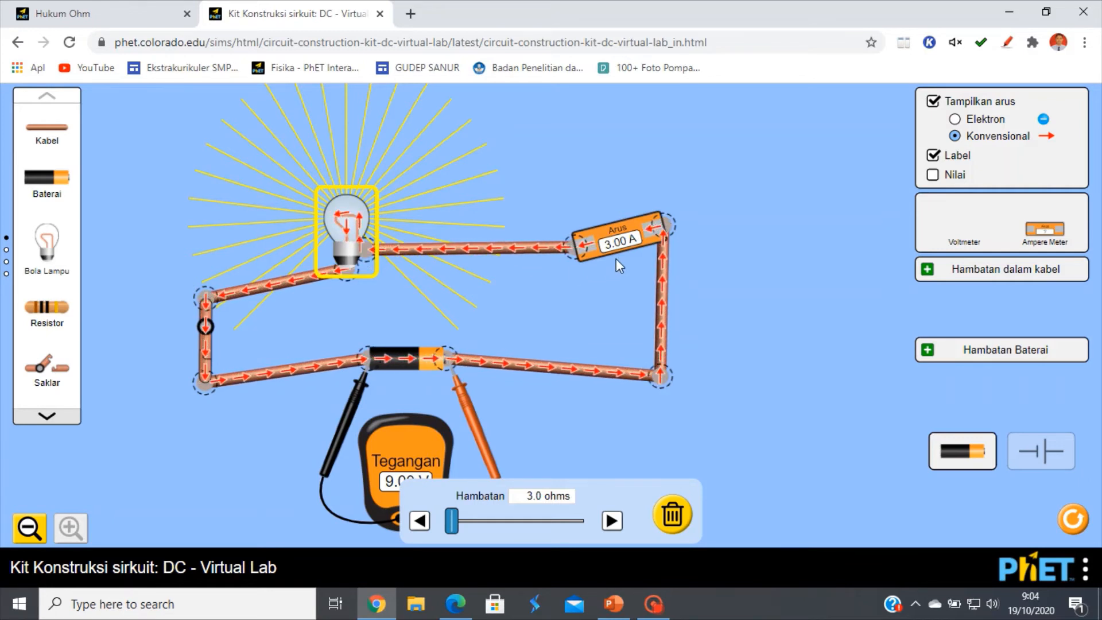
# Step: Raise the bulb's resistance to 6.0 ohms
pyautogui.click(611, 521)
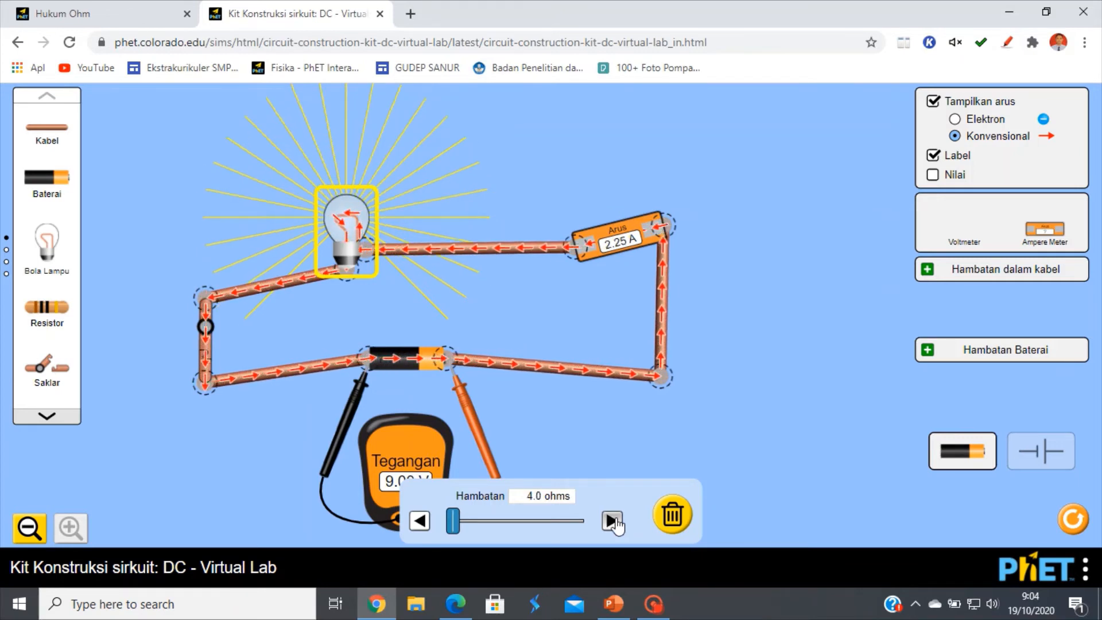
pyautogui.click(611, 520)
pyautogui.click(612, 520)
pyautogui.click(611, 520)
pyautogui.click(612, 520)
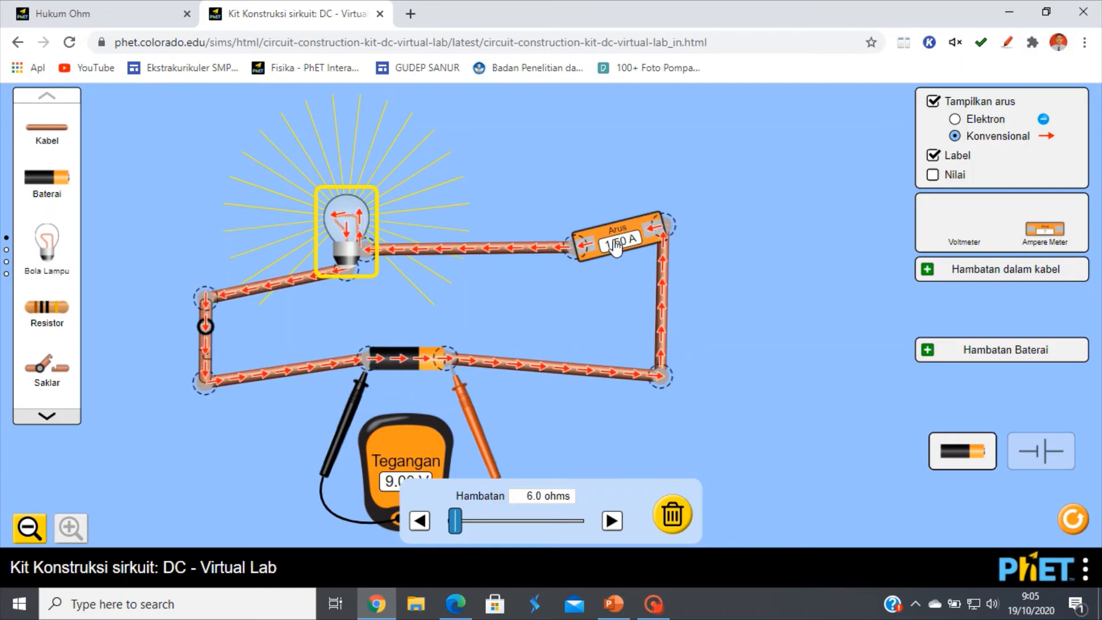
# Step: Increase the bulb's resistance to 9.0 ohms and deselect the bulb
pyautogui.click(612, 519)
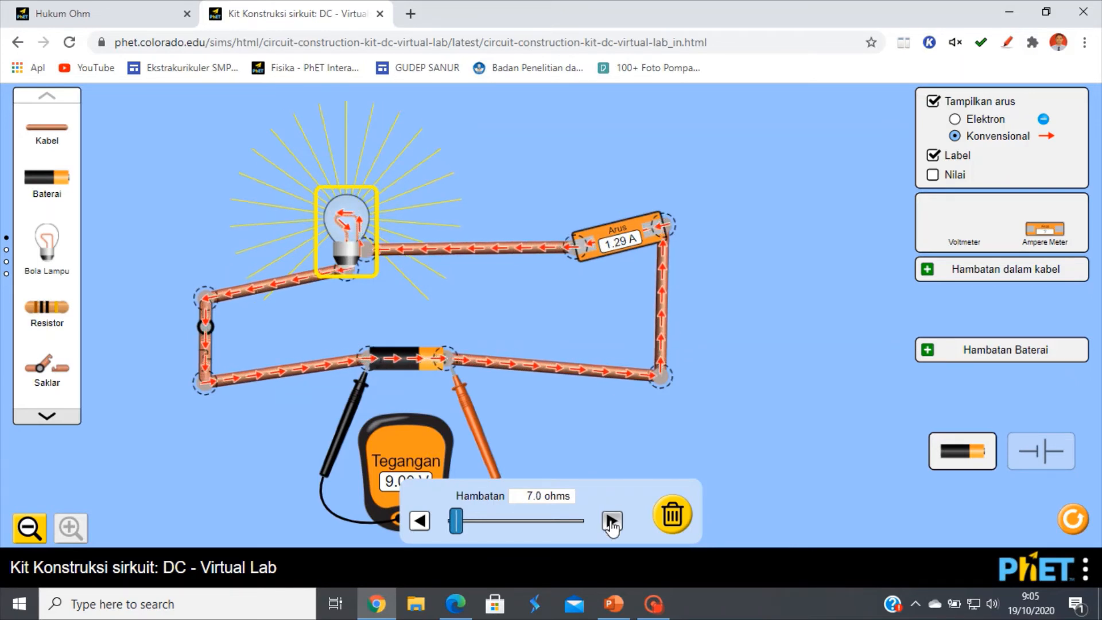
pyautogui.click(611, 519)
pyautogui.click(612, 519)
pyautogui.click(612, 520)
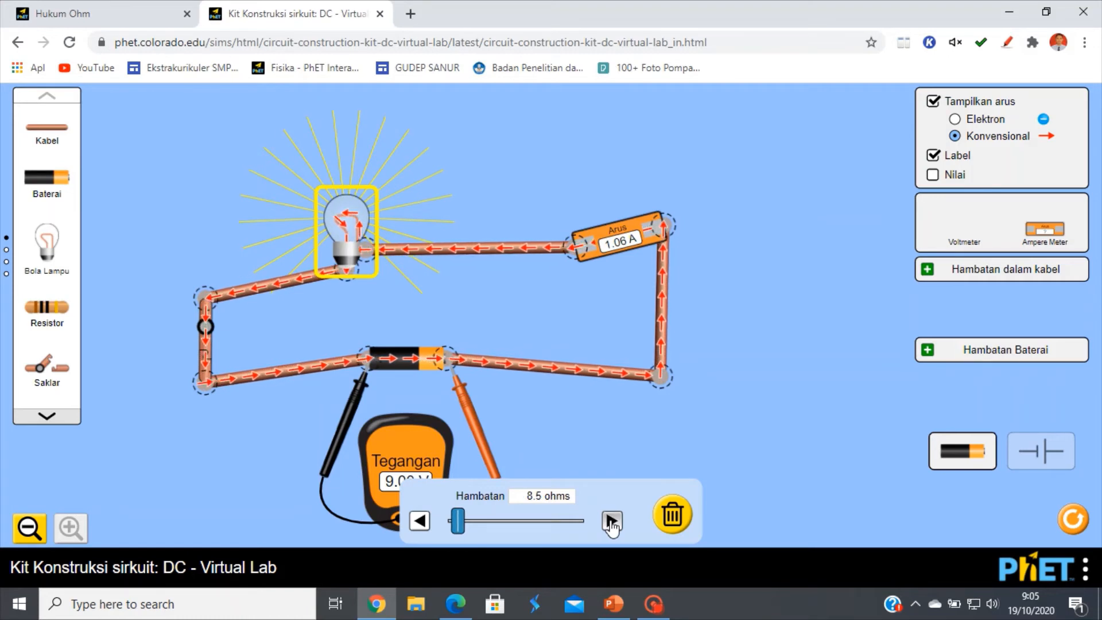
pyautogui.click(611, 519)
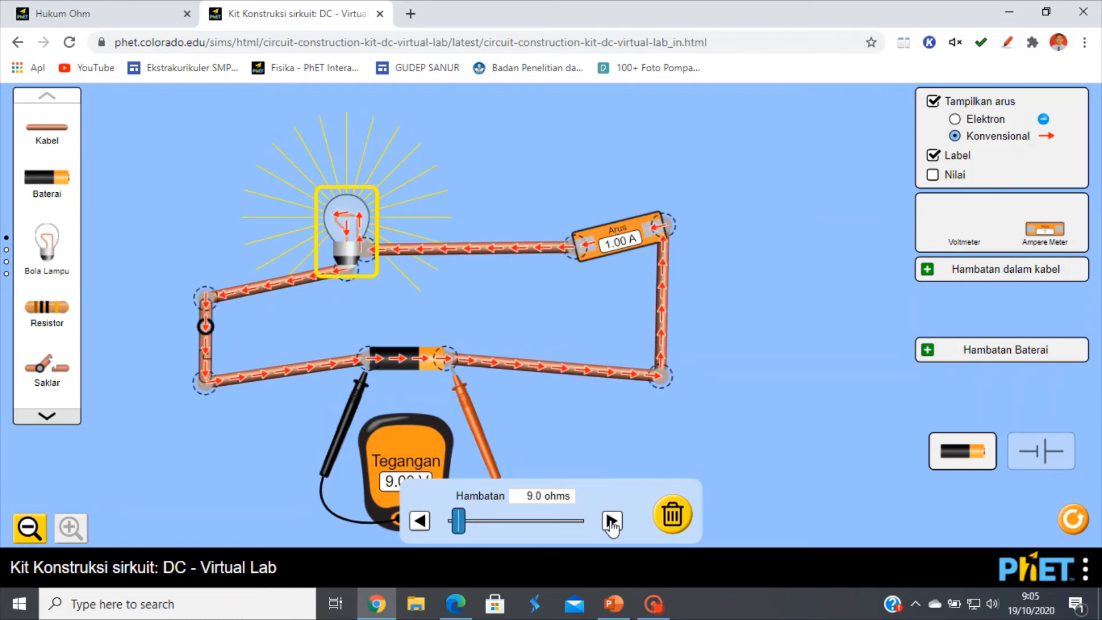
pyautogui.click(649, 425)
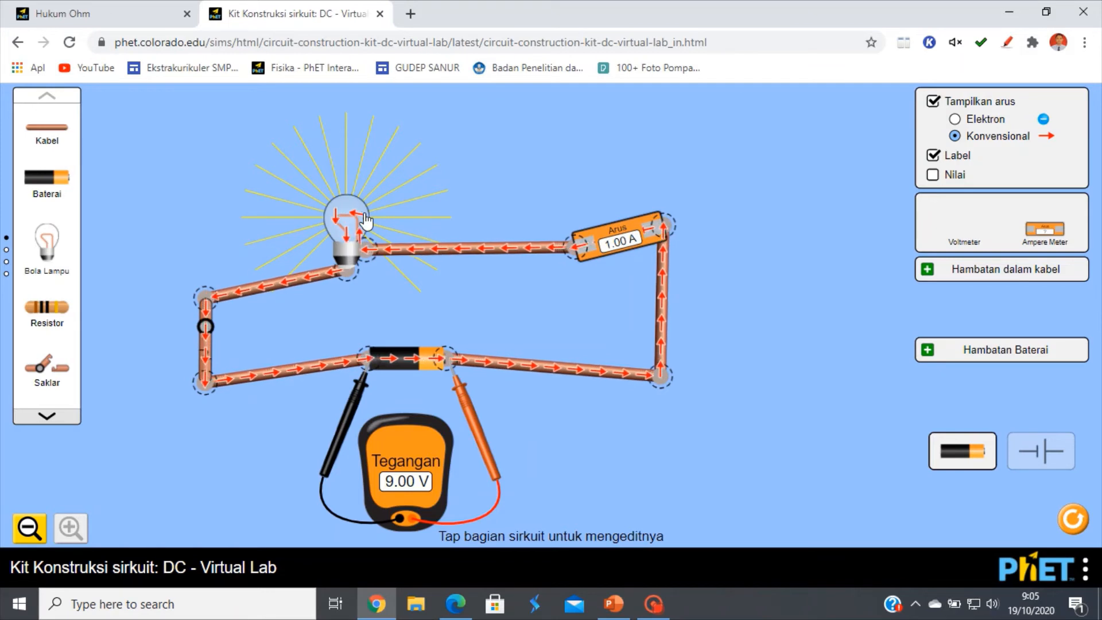
# Step: Switch to the Hukum Ohm simulation
pyautogui.click(113, 18)
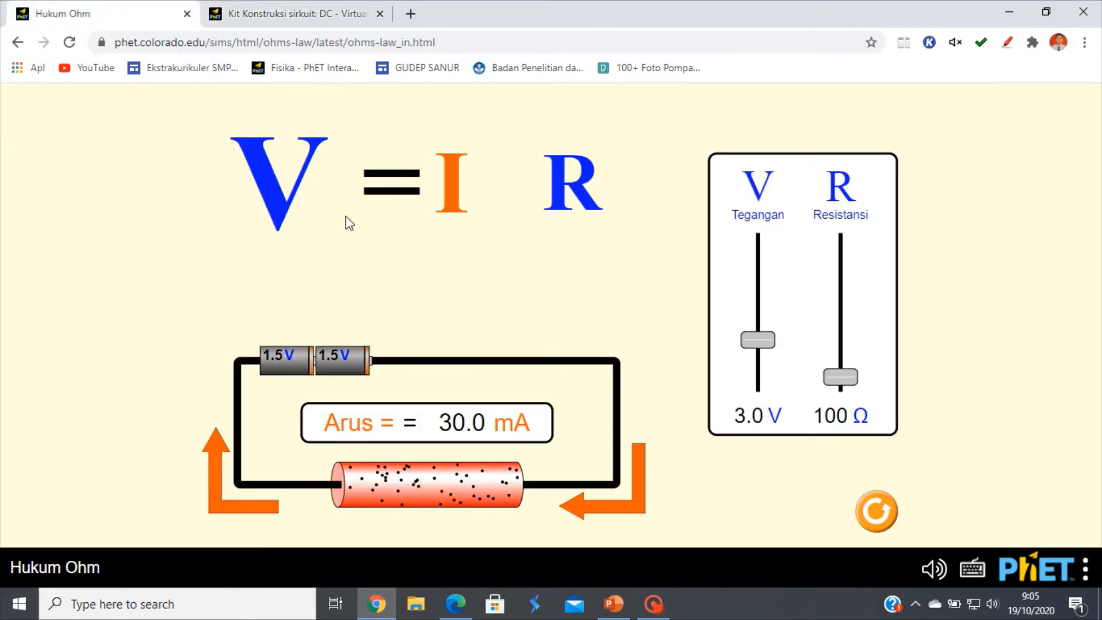